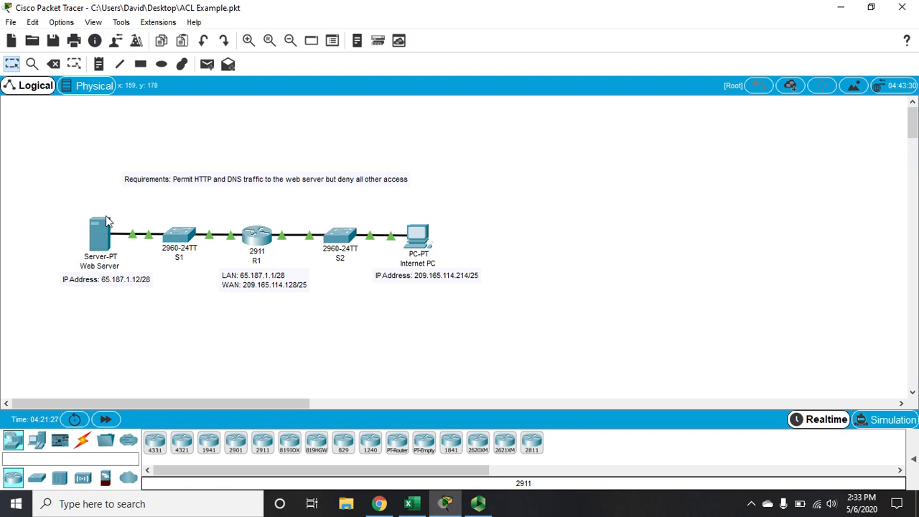
drag(51, 197, 252, 318)
click(130, 314)
drag(517, 314, 266, 206)
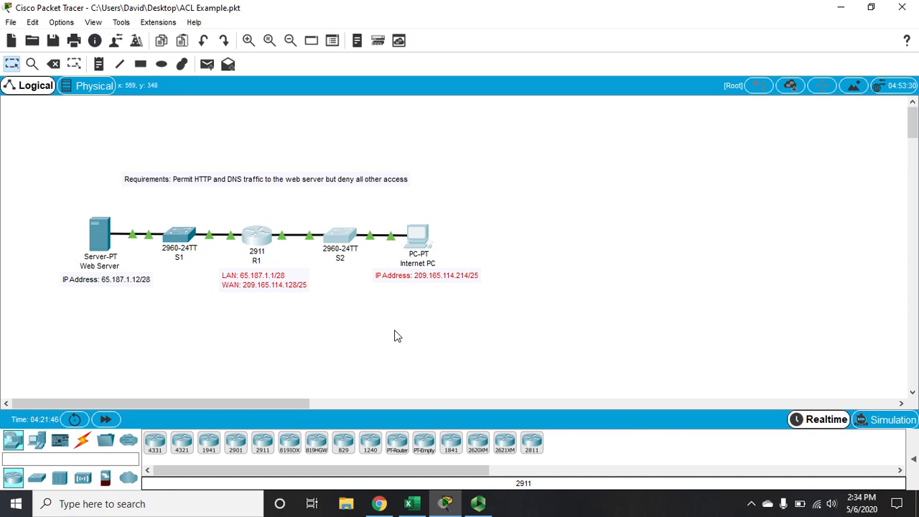
click(446, 323)
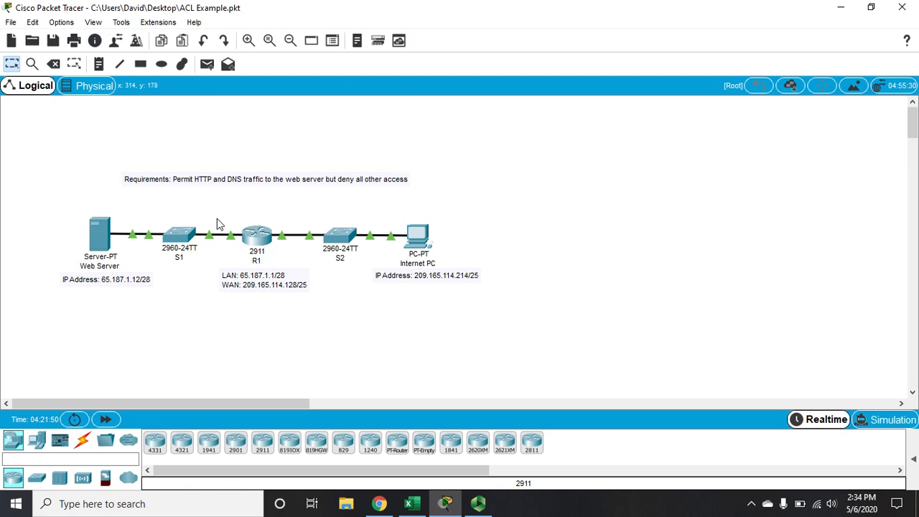
Open router R1's command line in a maximized window and enter privileged EXEC mode.
click(256, 240)
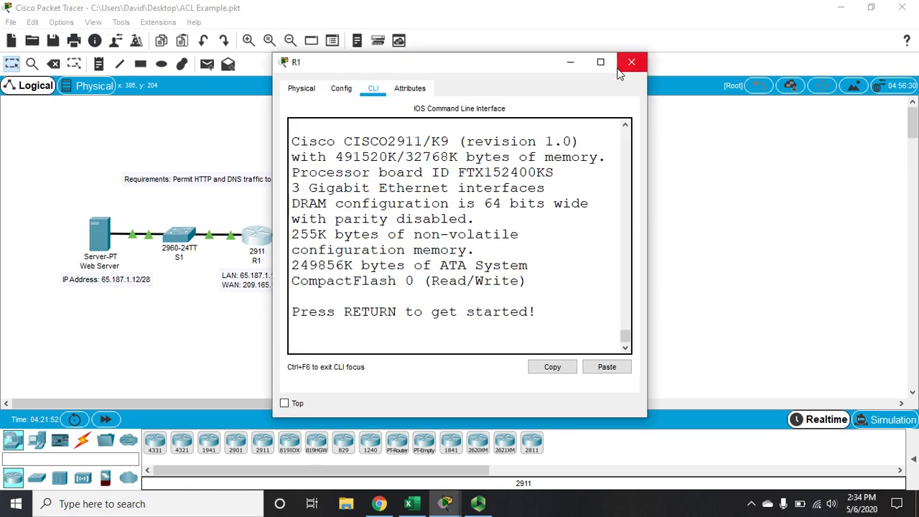
click(599, 64)
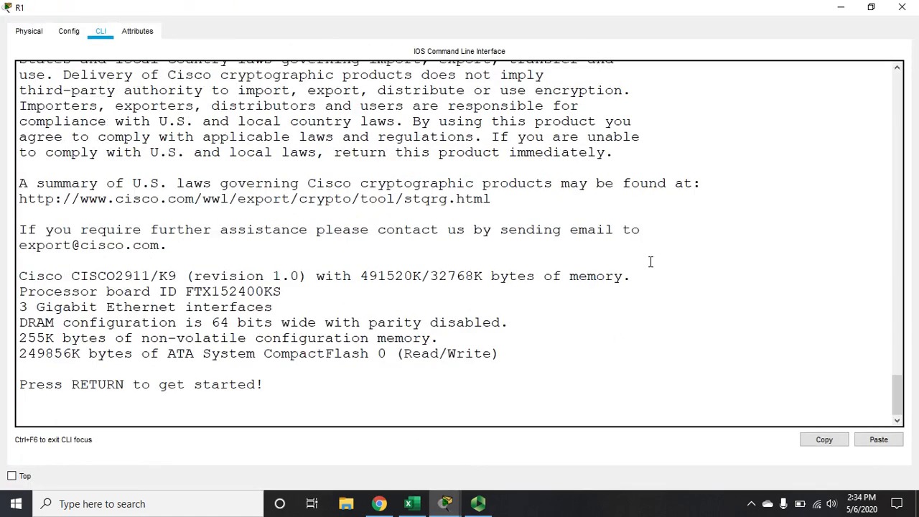
key(Return)
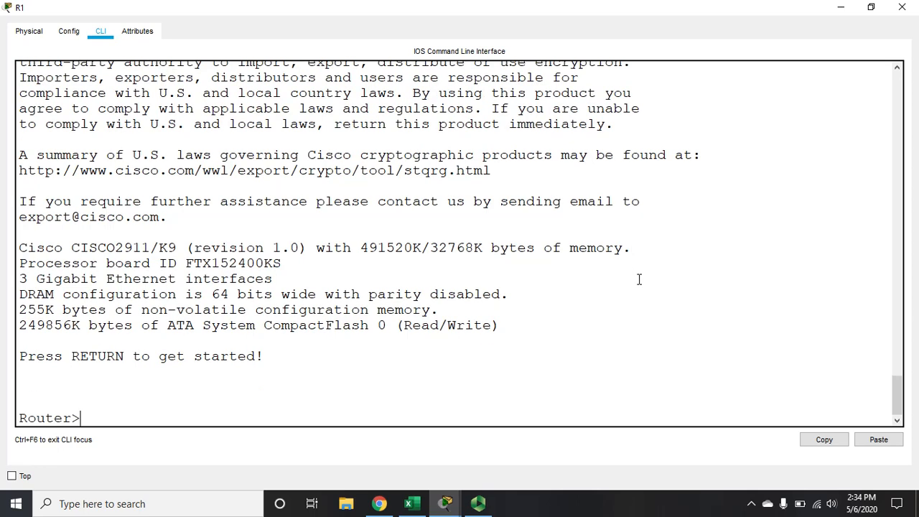
text(en)
key(Return)
text(config t)
key(Return)
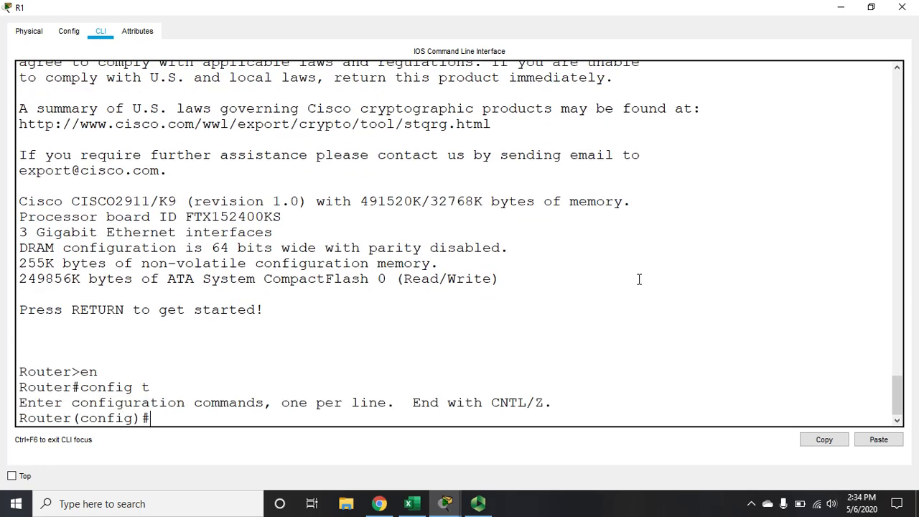
text(sh run)
key(Return)
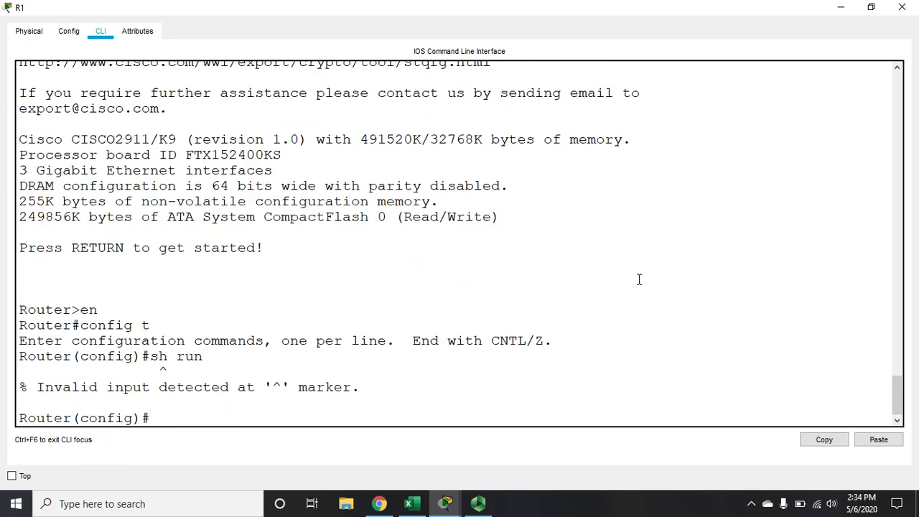
text(exit)
key(Return)
Show R1's running configuration, examine its interface descriptions and IP addresses through to the end, and close the router session.
text(sh run)
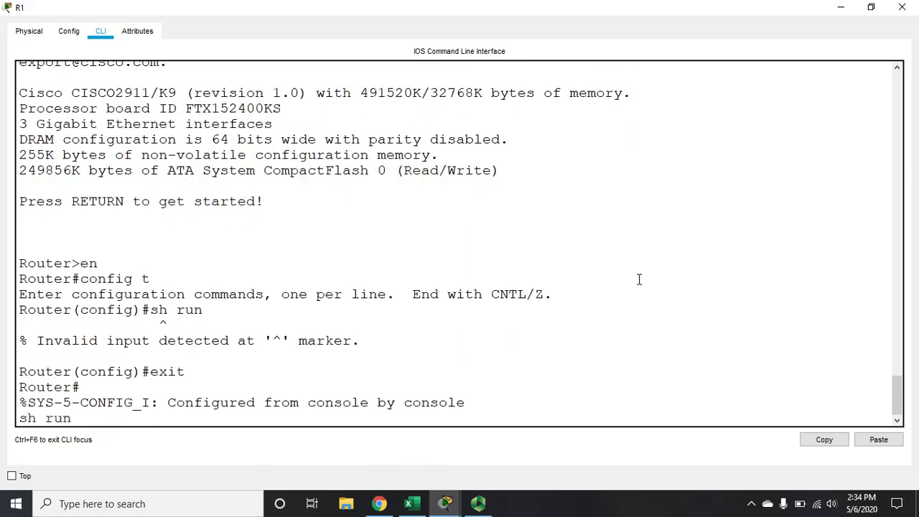
key(Return)
key(space)
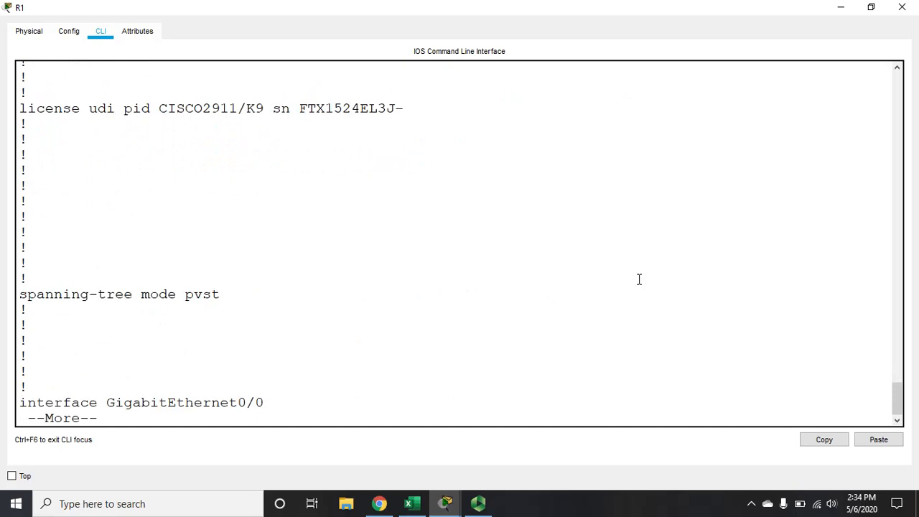
key(Return)
key(Return)
key(Return)
key(Return)
key(Return)
key(Return)
key(Return)
key(Return)
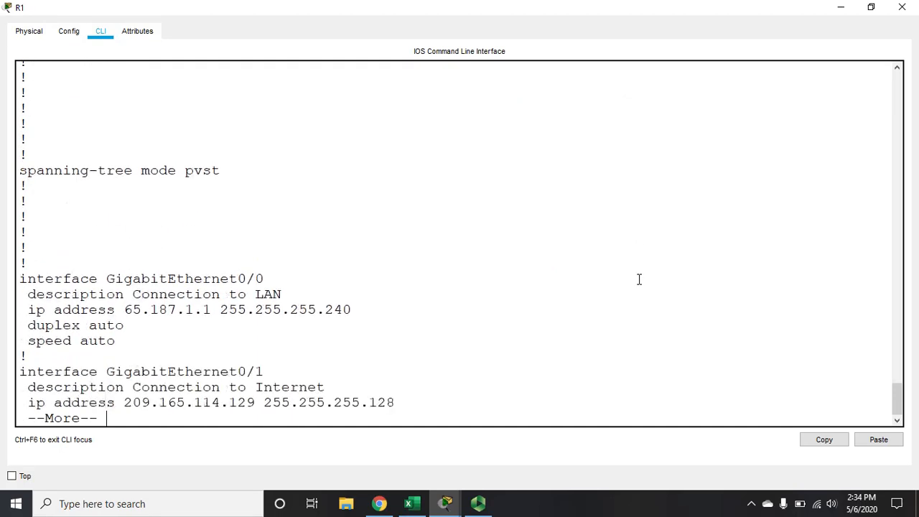
key(Return)
key(Return)
key(Return)
key(Return)
key(Return)
key(Return)
key(Return)
key(Return)
key(Return)
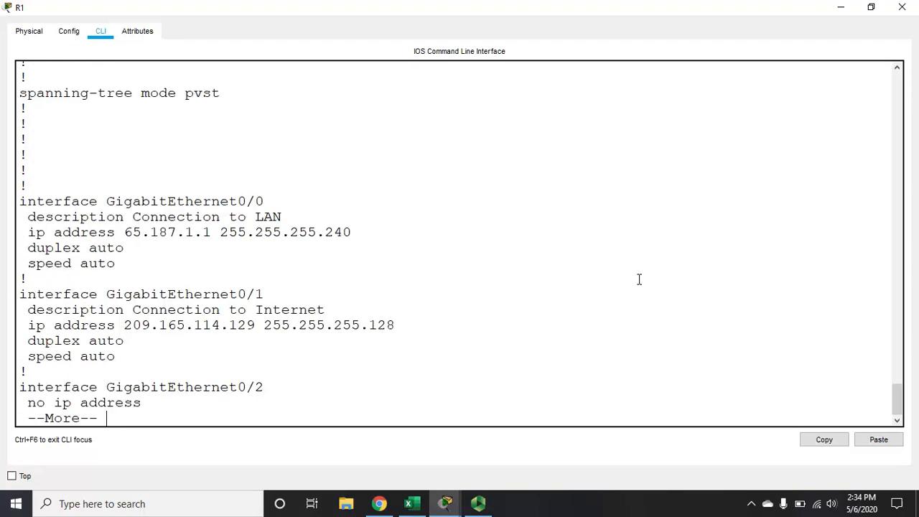
key(Return)
key(Return)
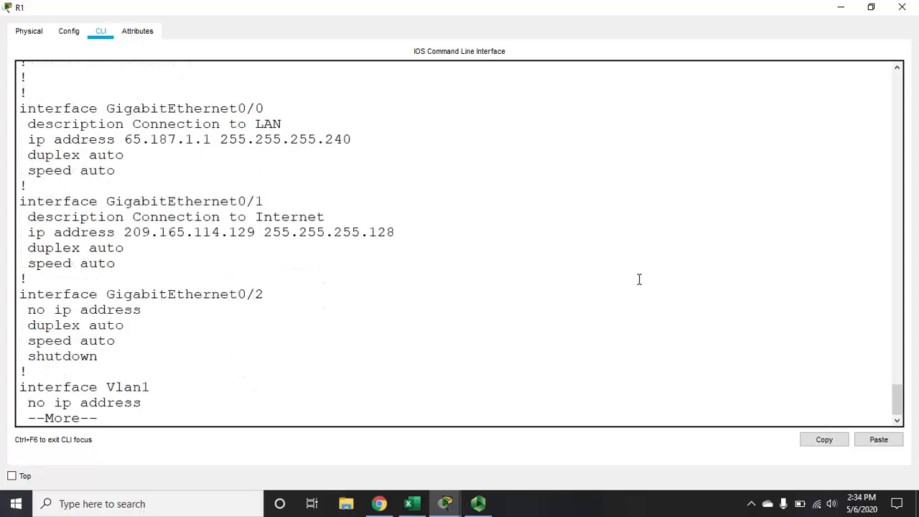
key(Return)
key(Return)
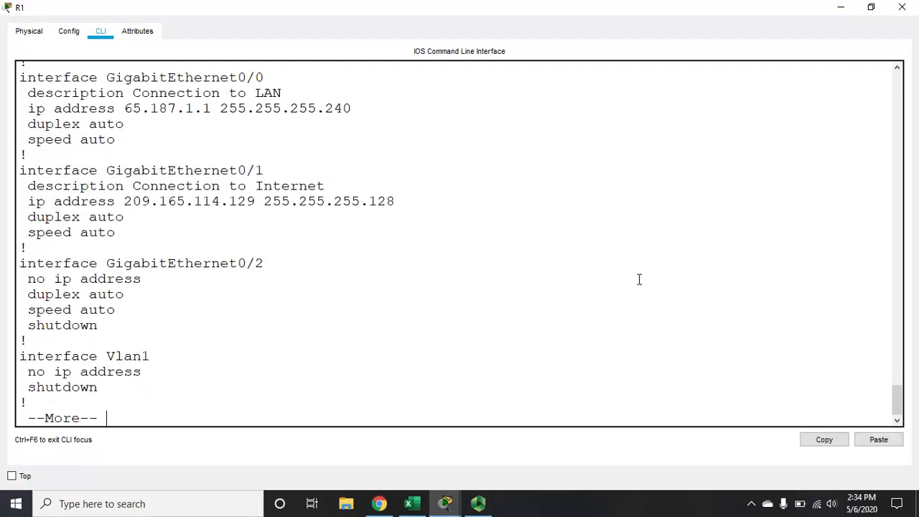
key(space)
key(Return)
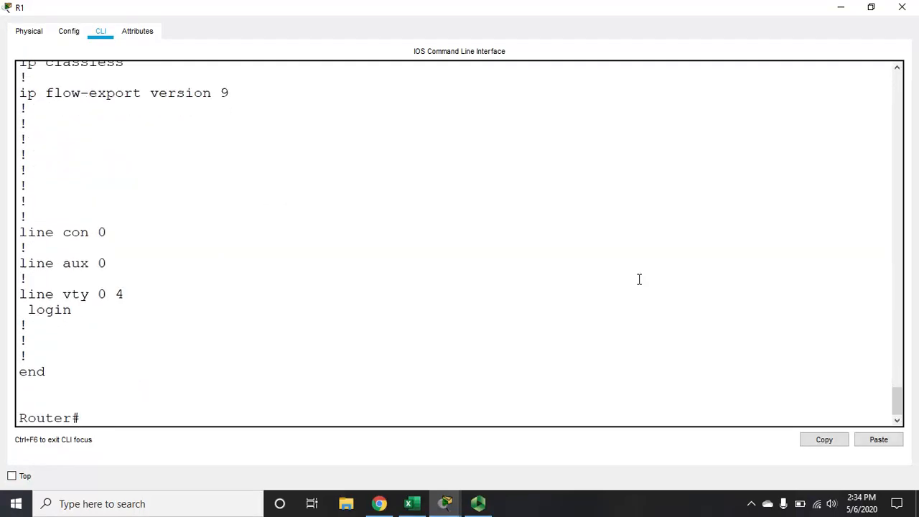
text(exit)
key(Return)
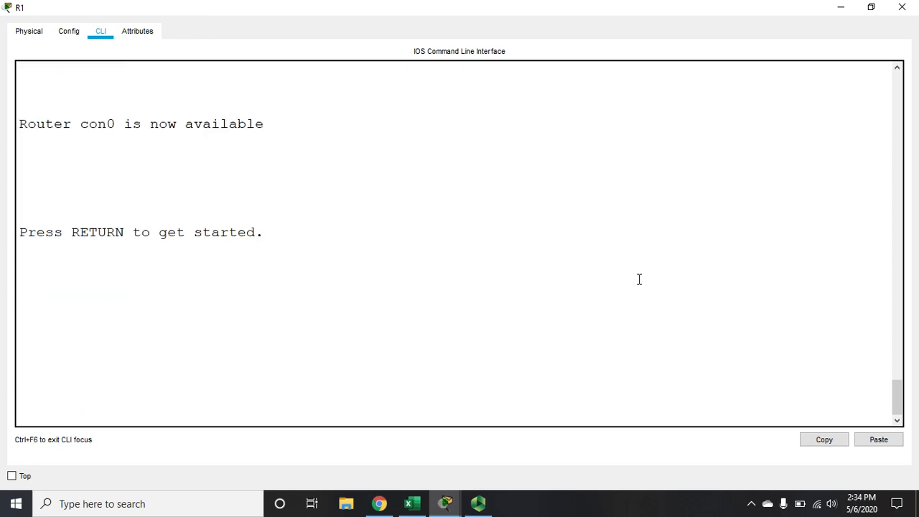
click(902, 7)
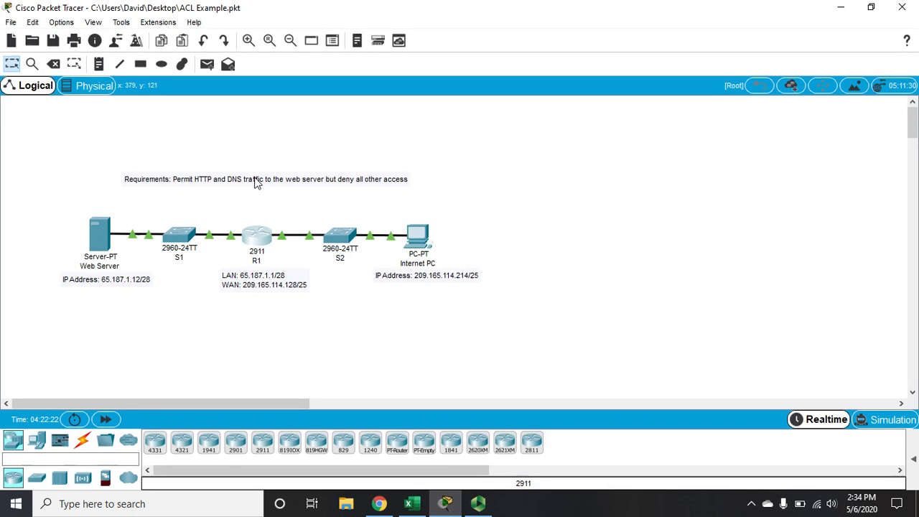
Examine the DNS and HTTP service settings of the Web Server and close its window.
click(99, 243)
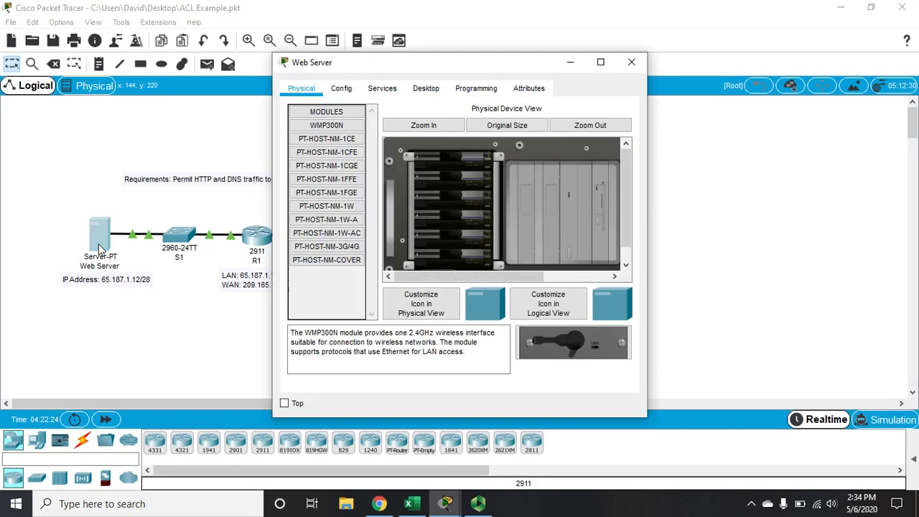
click(385, 87)
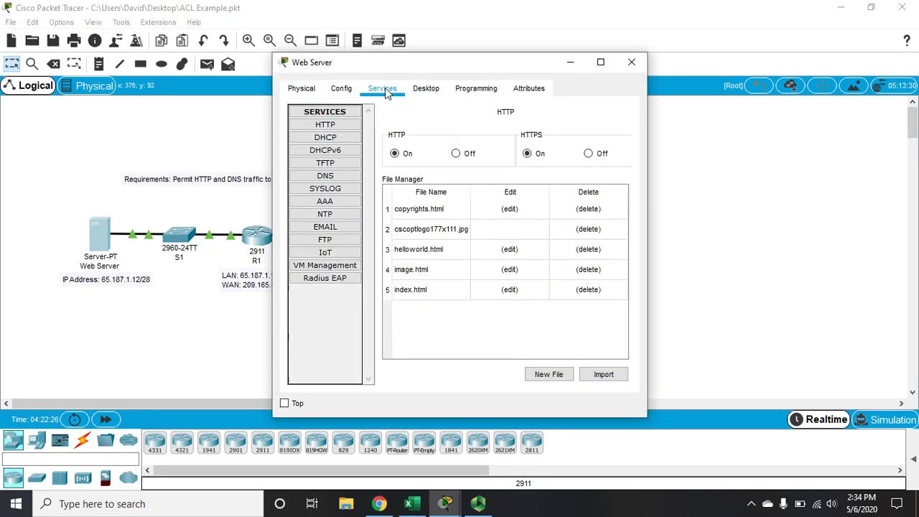
click(325, 179)
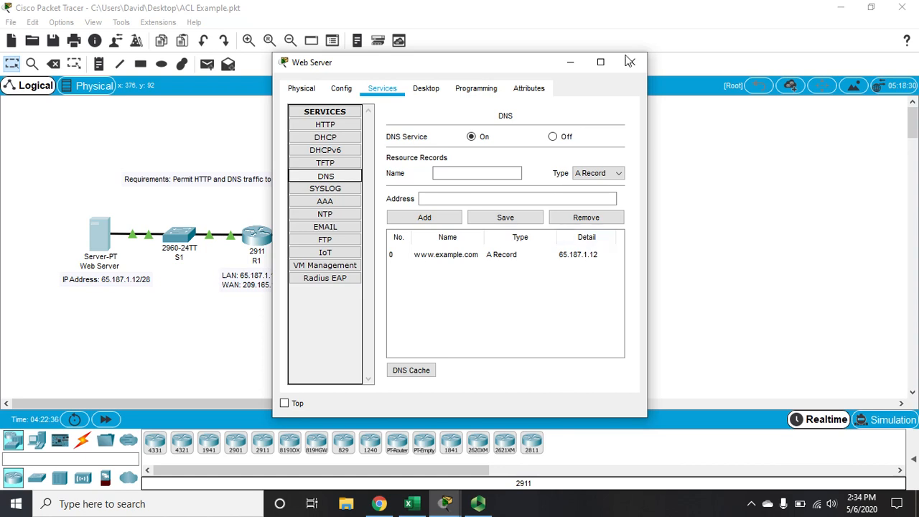
click(326, 128)
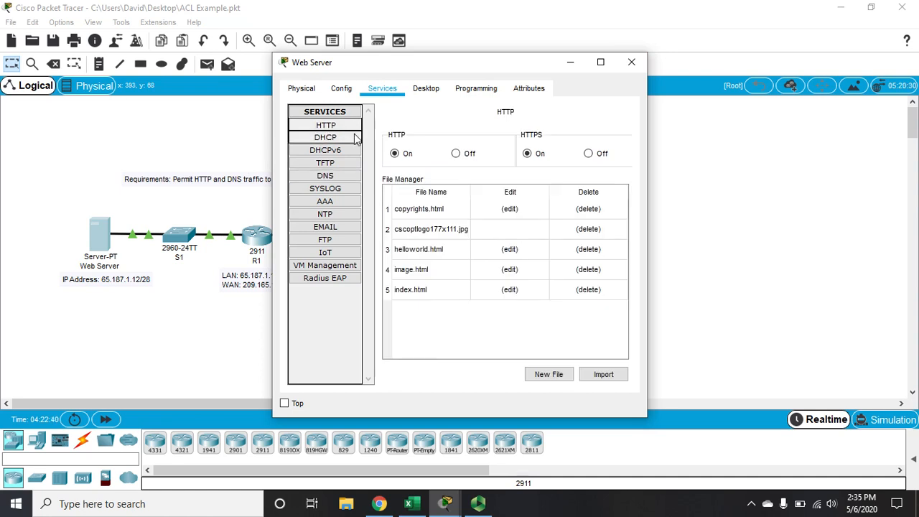
click(632, 62)
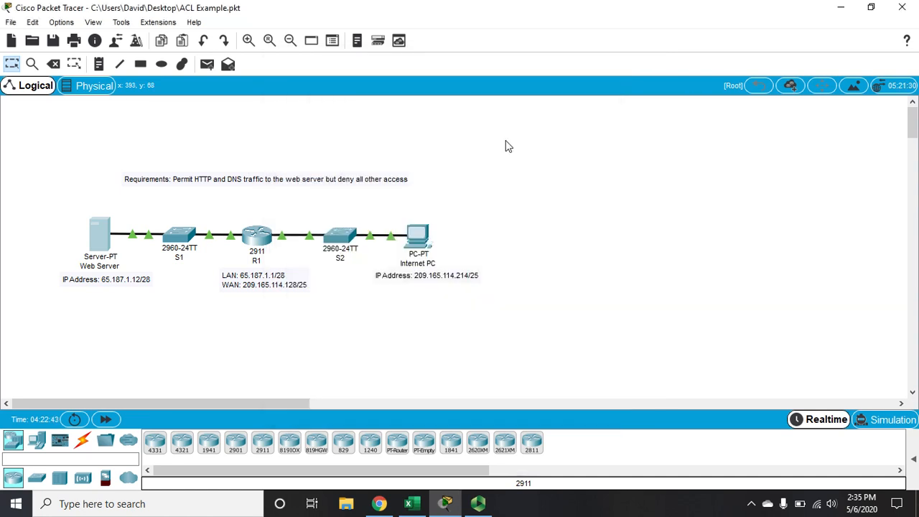
click(416, 237)
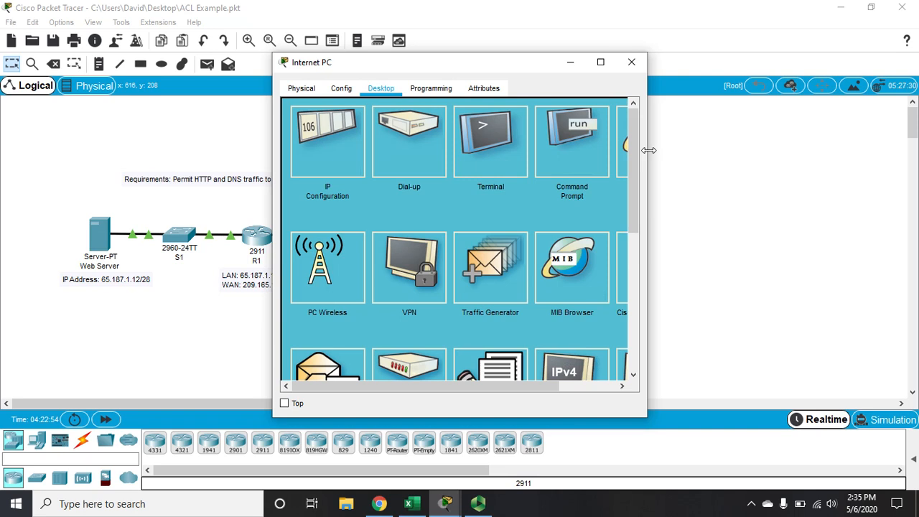
drag(646, 150, 909, 120)
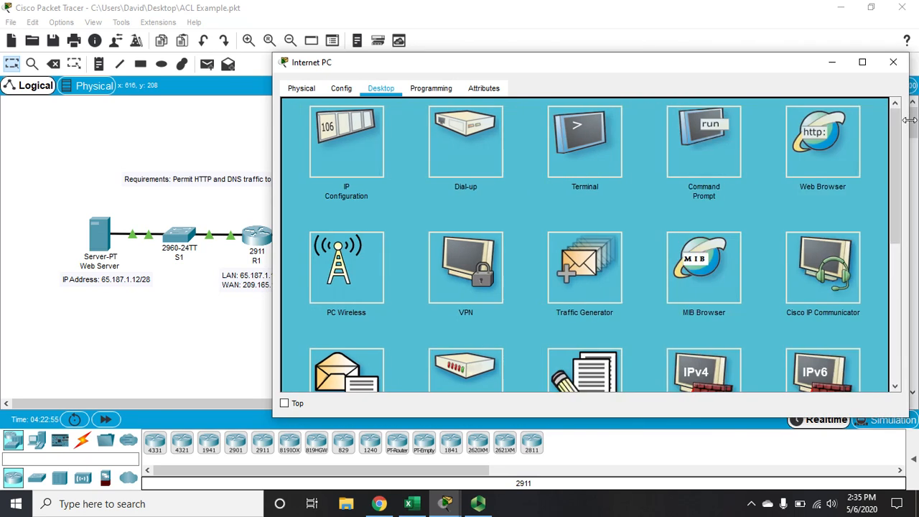
click(825, 148)
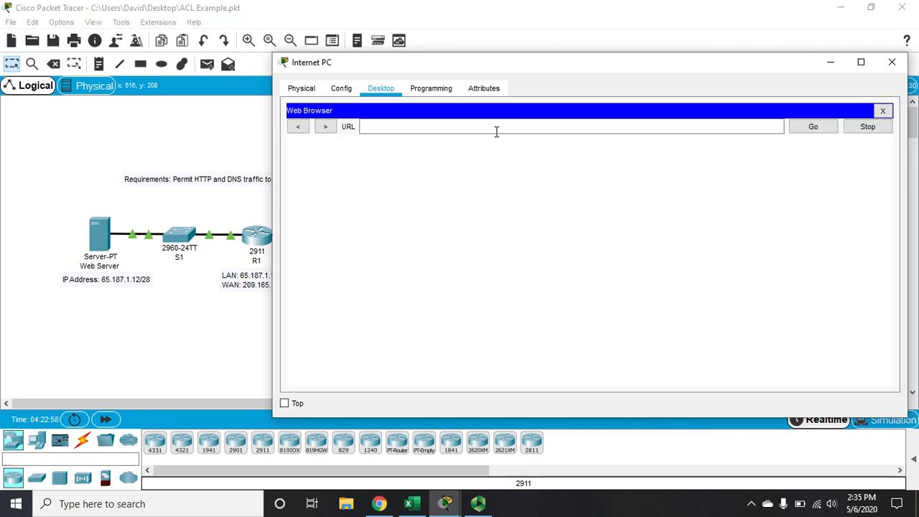
click(497, 126)
text(www.ex)
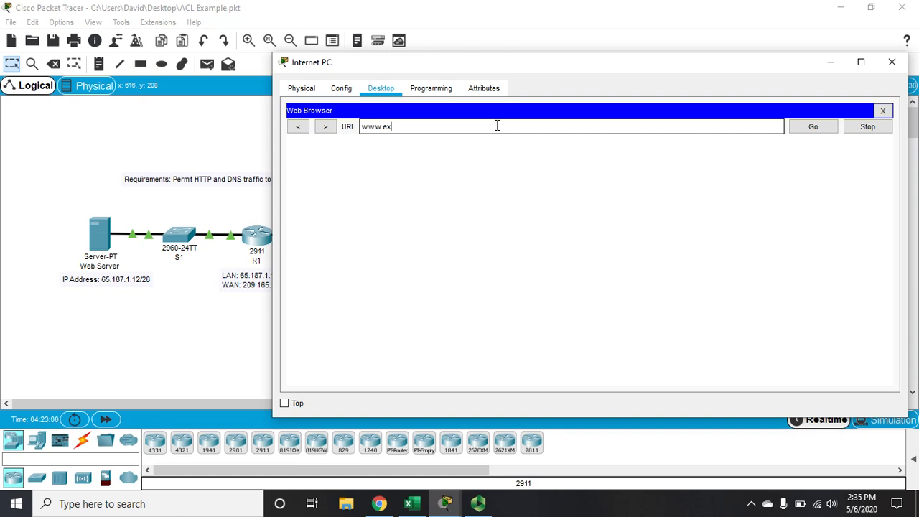
text(ample.com)
key(Return)
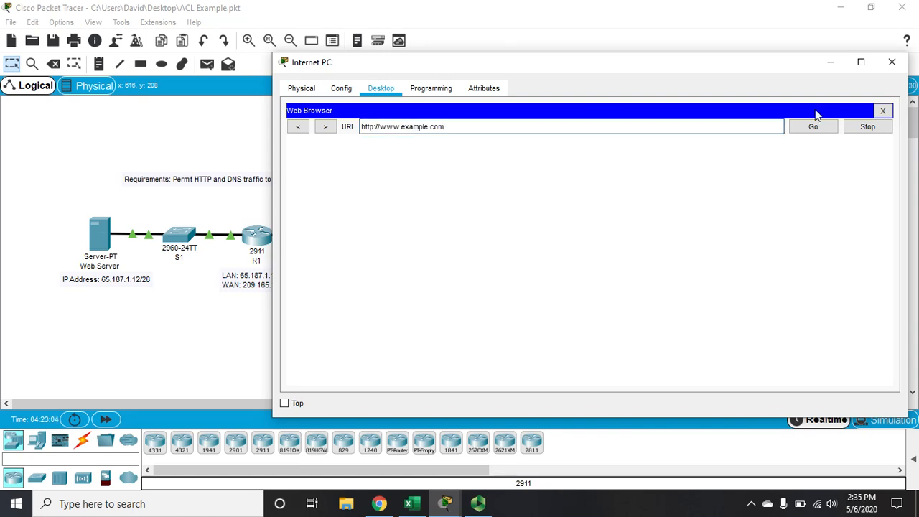
click(820, 127)
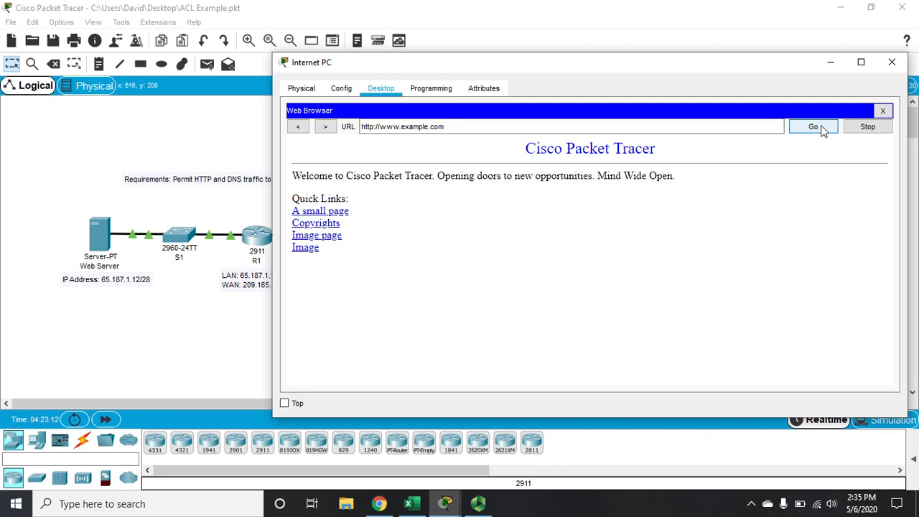
click(890, 65)
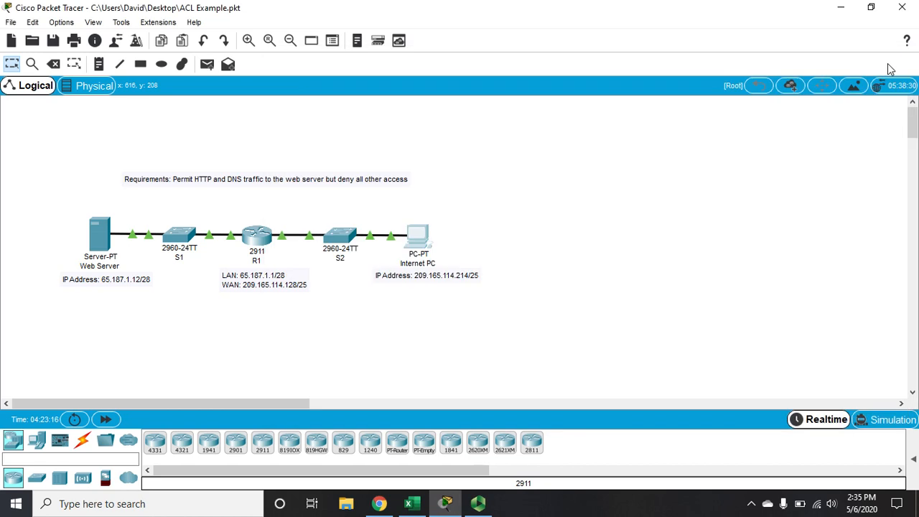
click(420, 241)
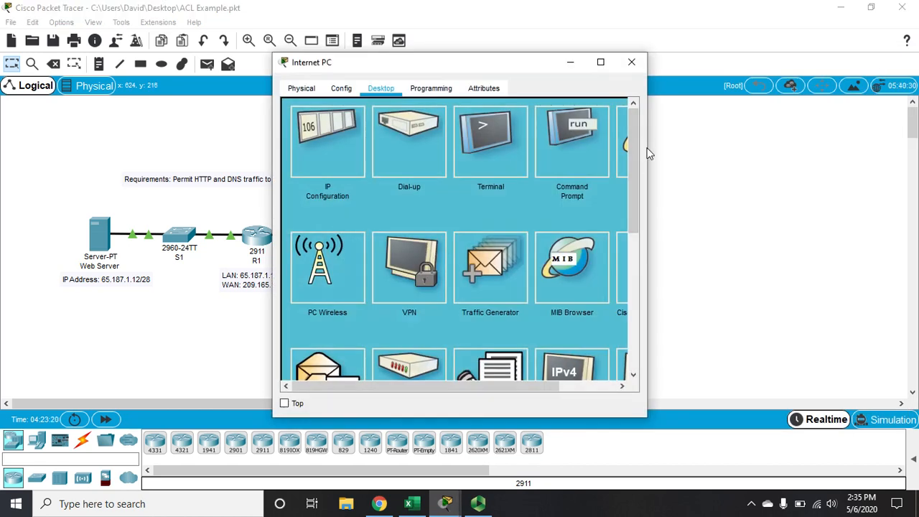
drag(648, 147, 875, 113)
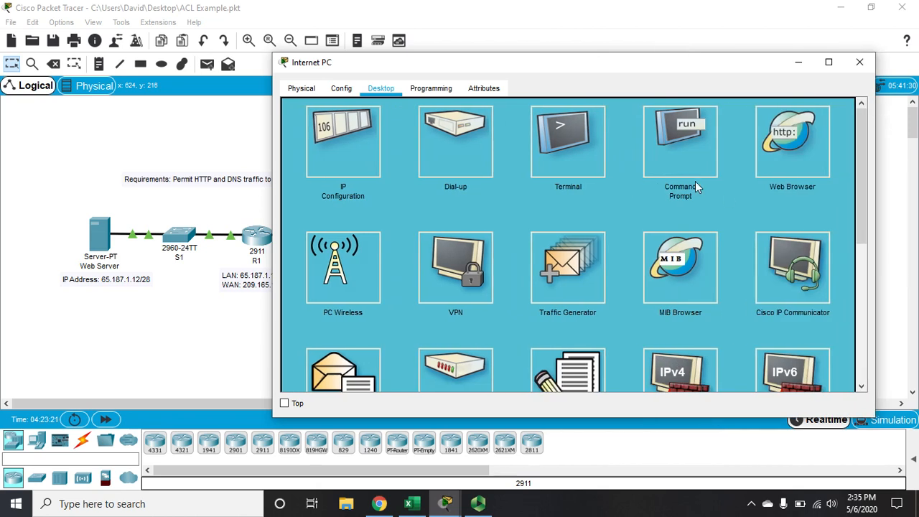
click(680, 165)
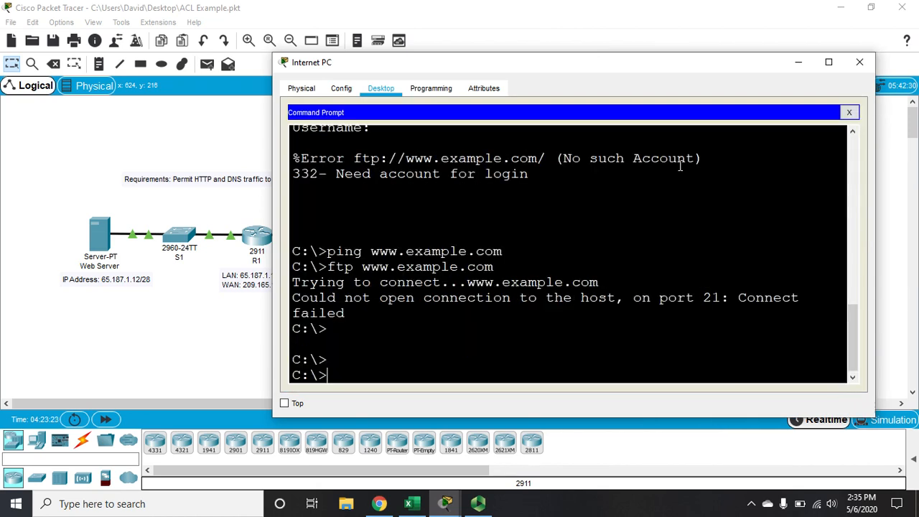
text(ping www.example.com)
key(Return)
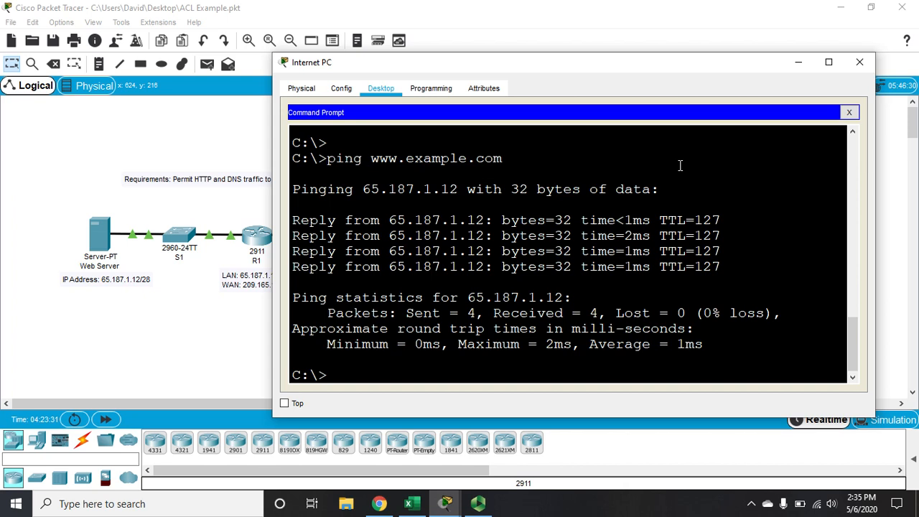
text(ftp www.example.com)
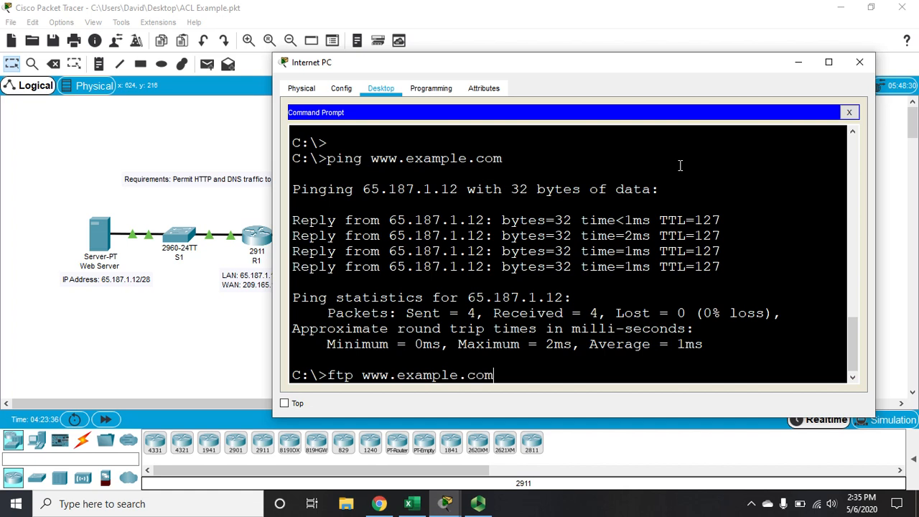
key(Return)
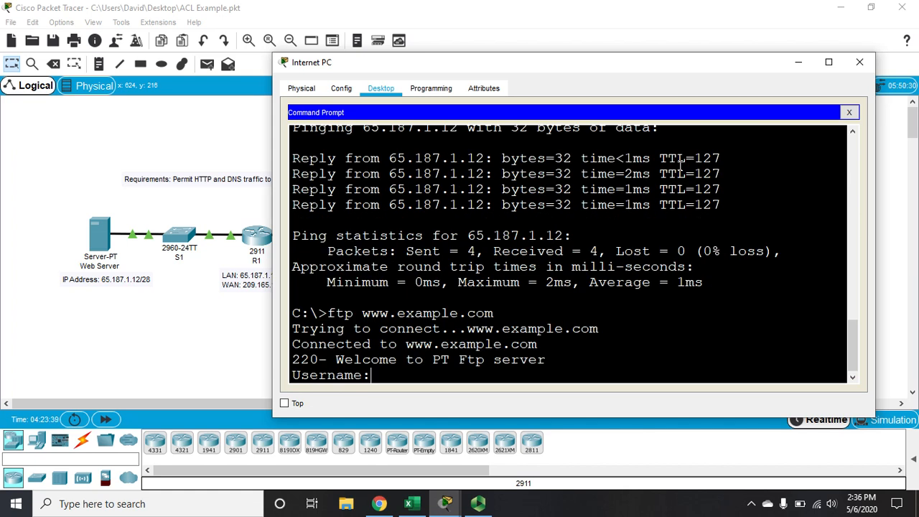
key(Return)
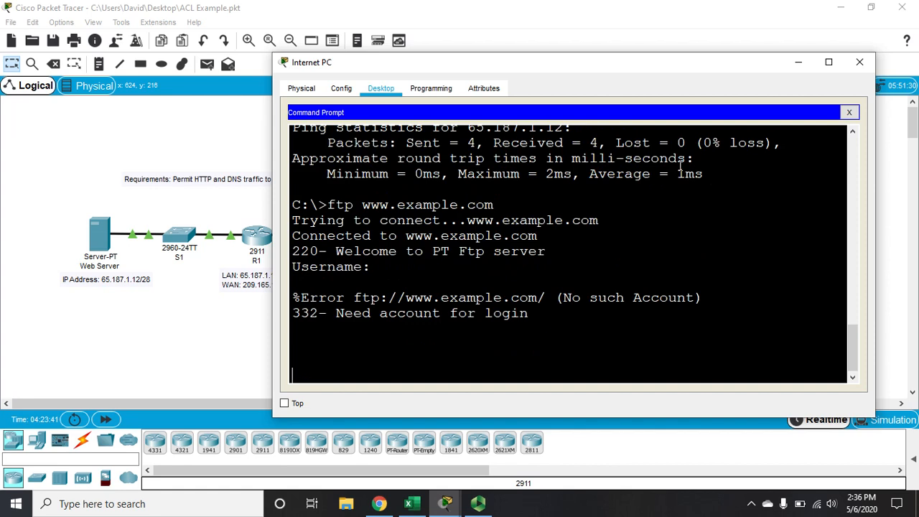
Close the Internet PC's window and enter global configuration mode in router R1's command line.
key(Return)
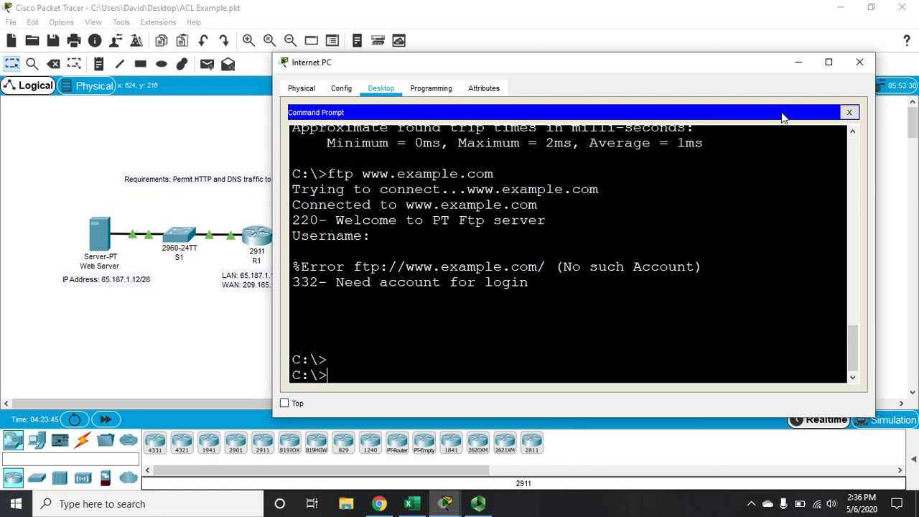
click(860, 65)
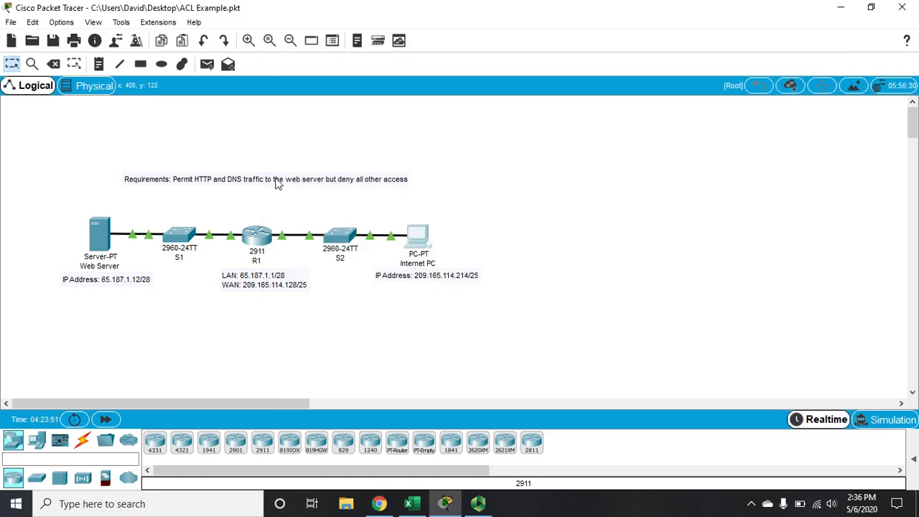
click(257, 237)
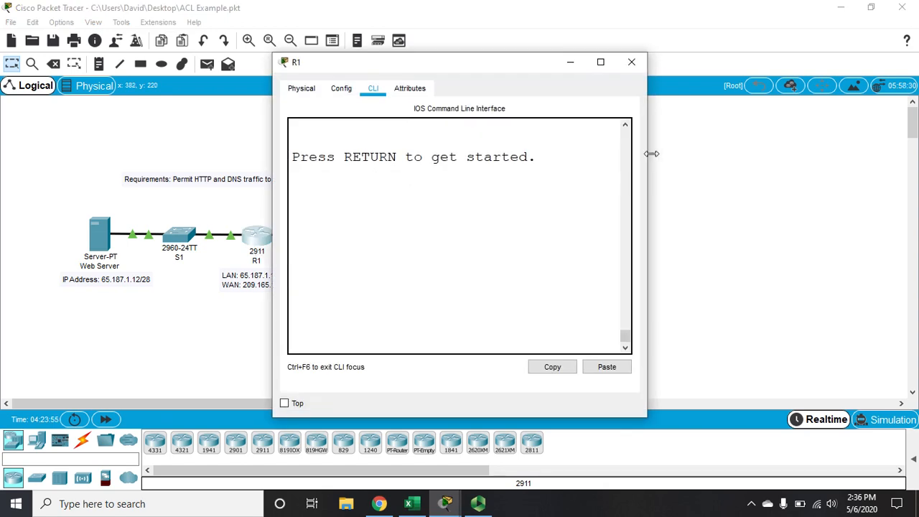
drag(651, 154, 914, 100)
key(Return)
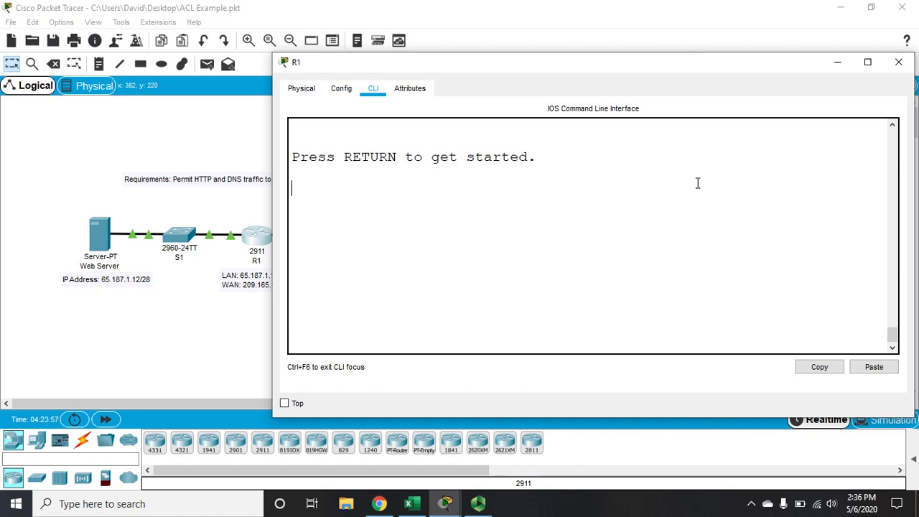
text(en)
key(Return)
text(config t)
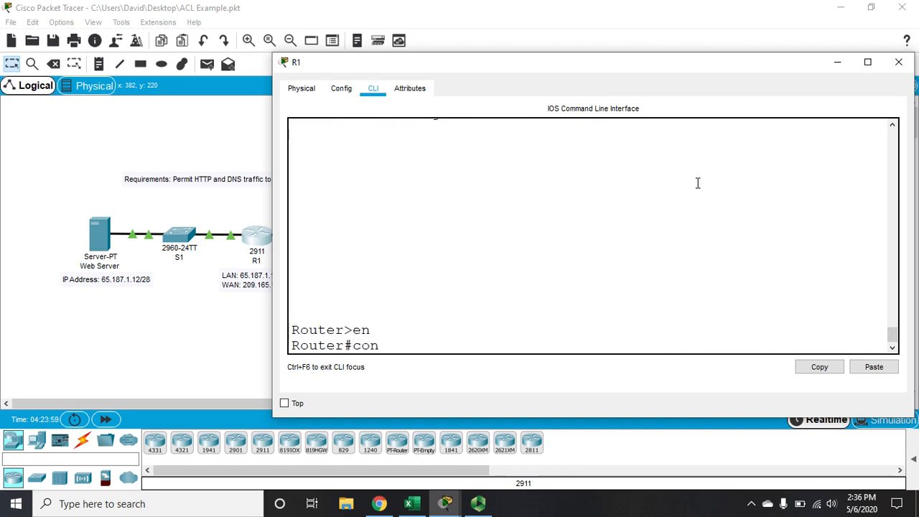
key(Return)
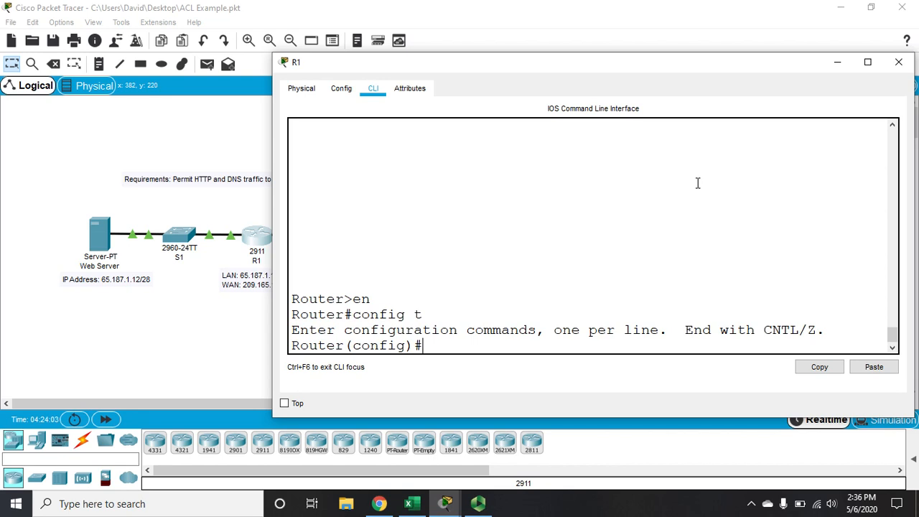
Create an extended named IP access list called FIREWALL on R1.
text(ip access-list ex)
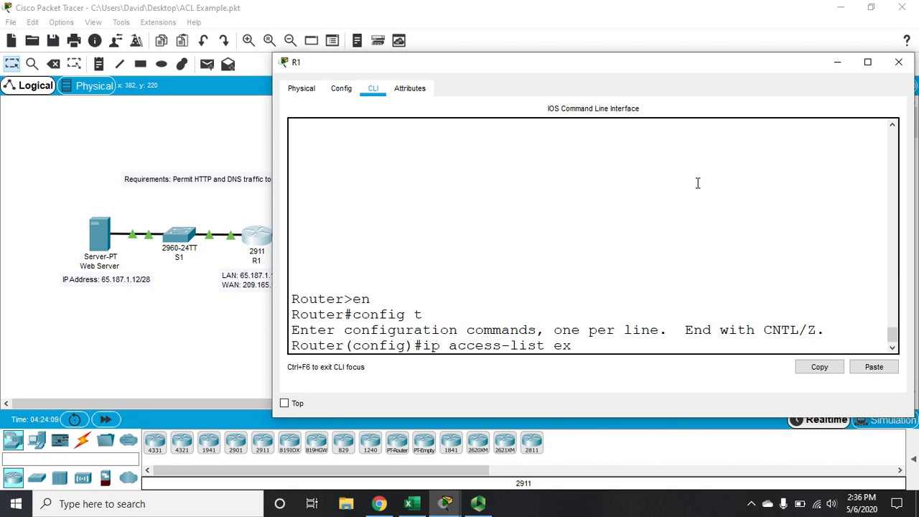
text(t FIREWALL)
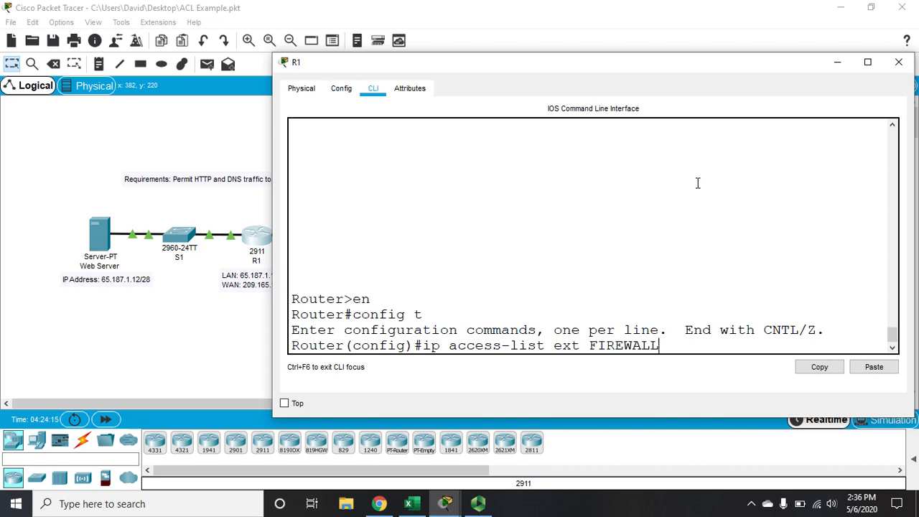
key(Return)
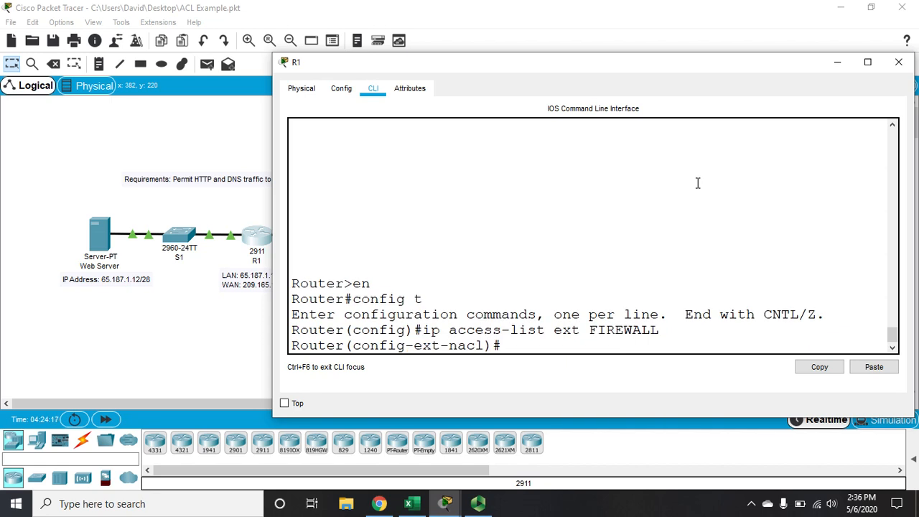
Add the remark "Firewall on our Internet connection" to the FIREWALL access list.
text(remoard)
key(BackSpace)
key(BackSpace)
key(BackSpace)
key(BackSpace)
text(ard)
key(BackSpace)
text(k Firewall)
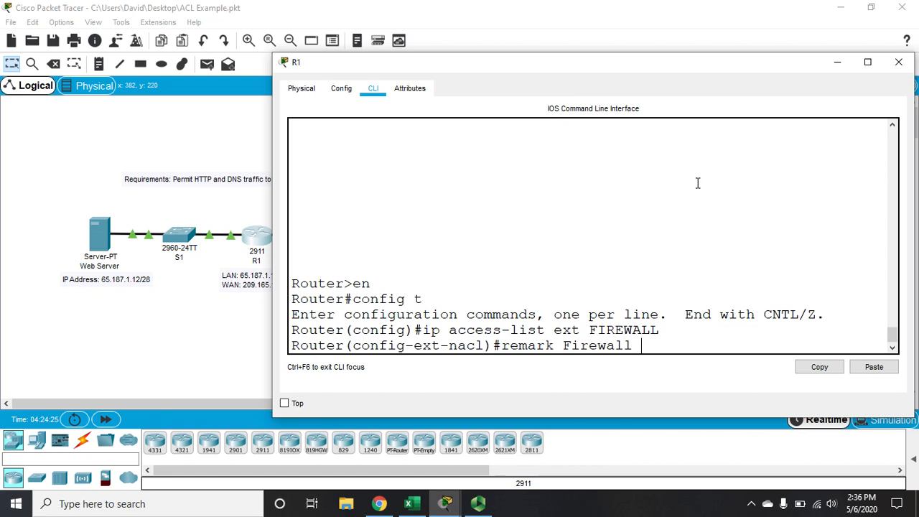
text( on our Internet connection)
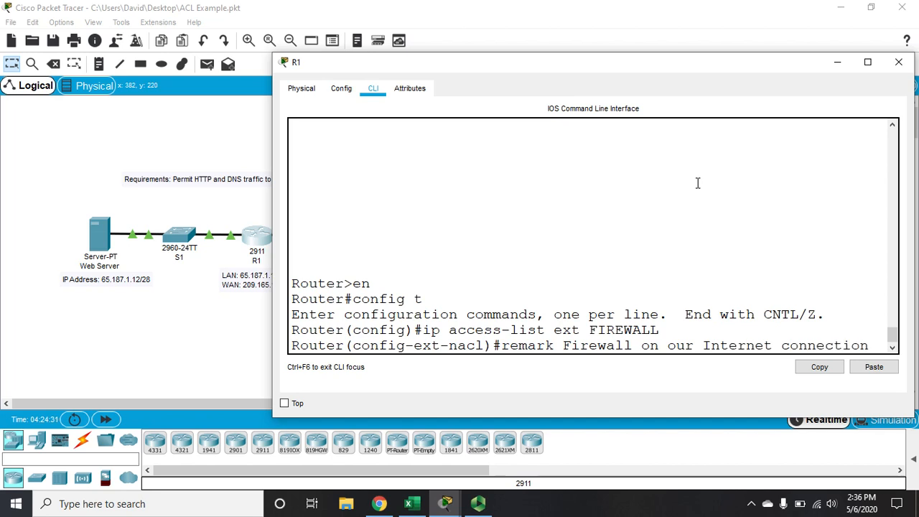
key(Return)
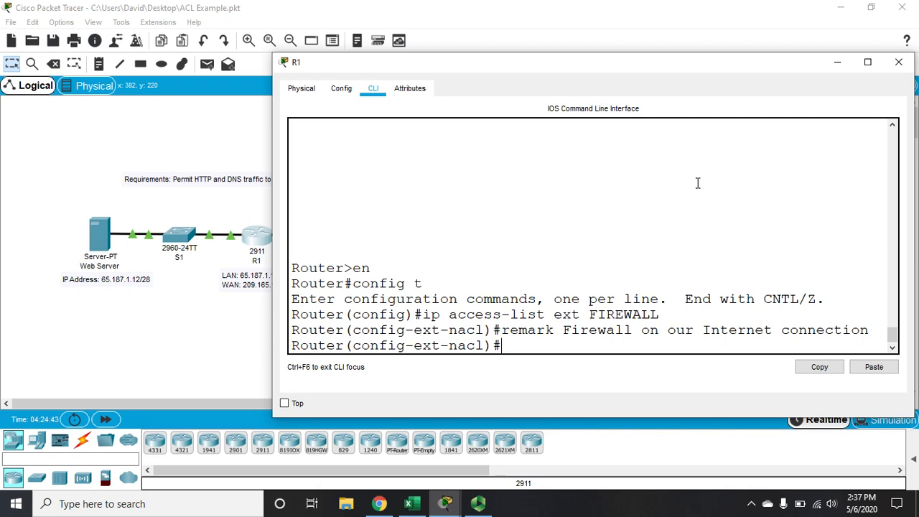
Begin a permit entry in the access list with tcp as its protocol, consulting the CLI help for commands and protocols.
text(?)
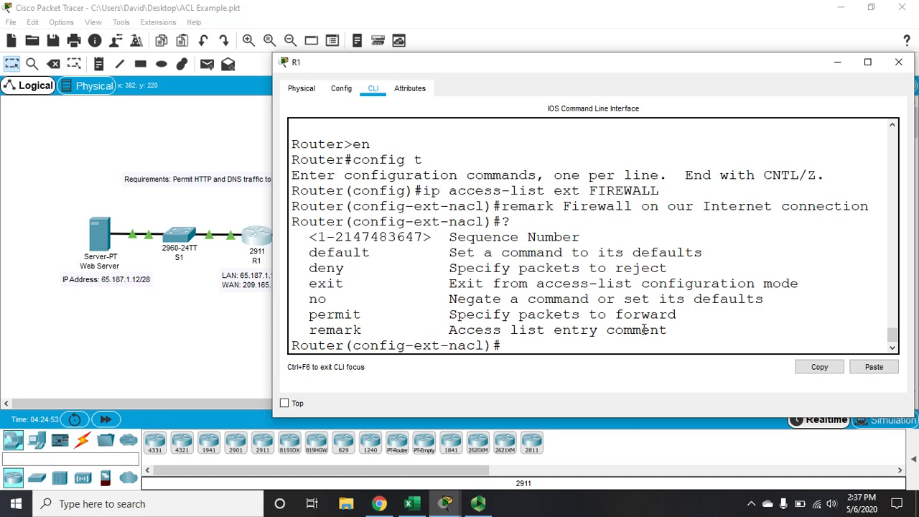
text(permit ?)
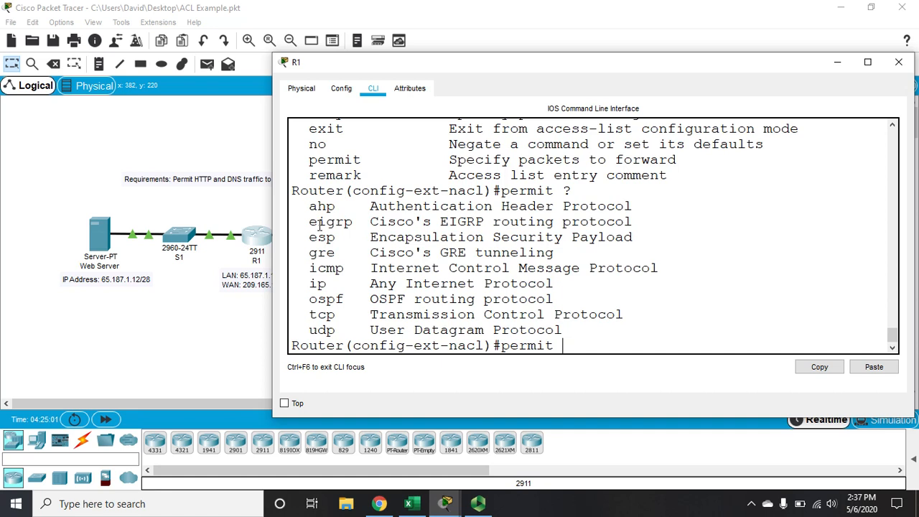
drag(310, 314, 626, 320)
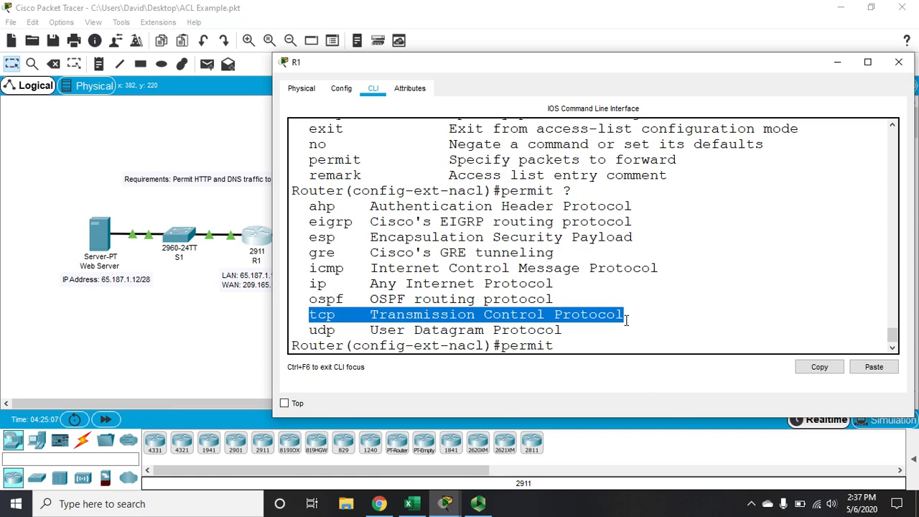
click(583, 347)
text(tcp )
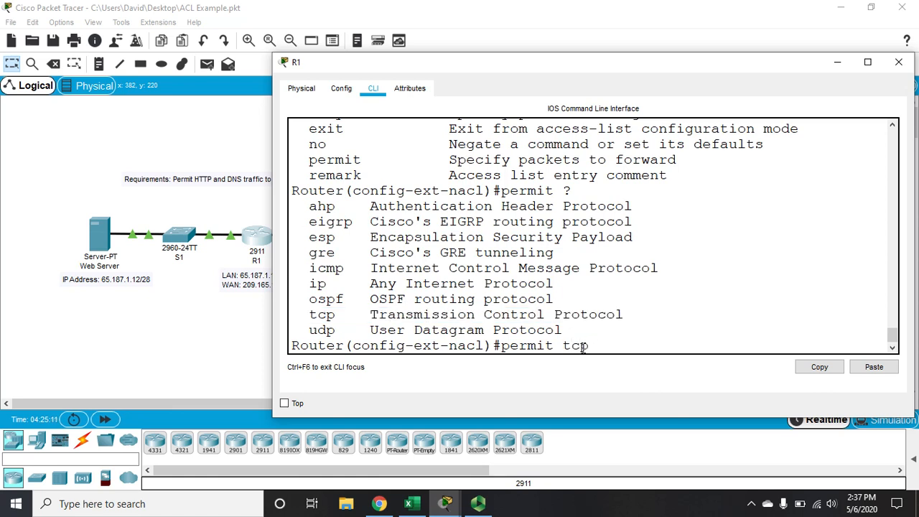
Specify any as the source of the TCP permit entry, consulting the CLI help for source and destination options.
text(?)
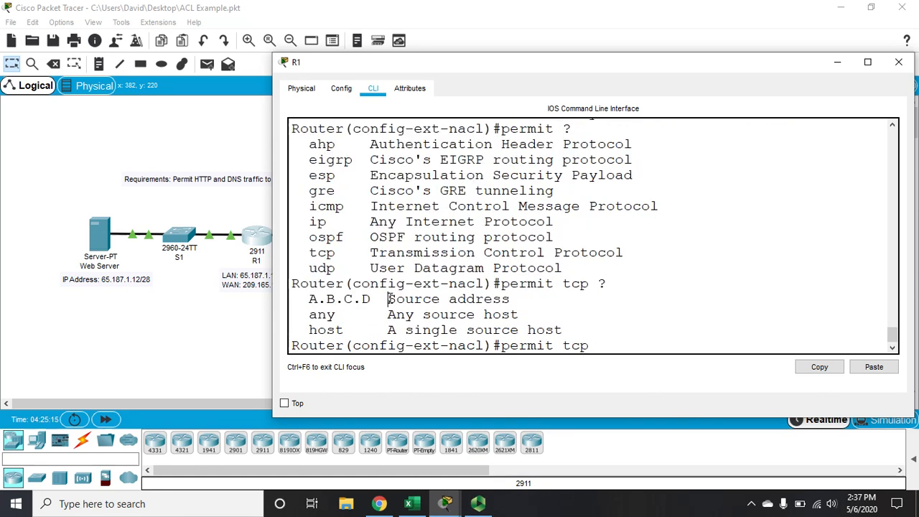
drag(388, 299, 514, 299)
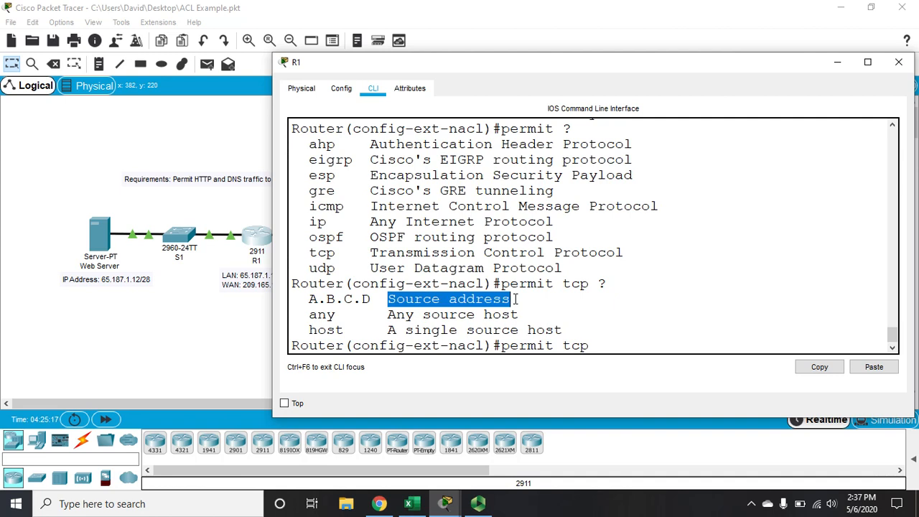
click(657, 346)
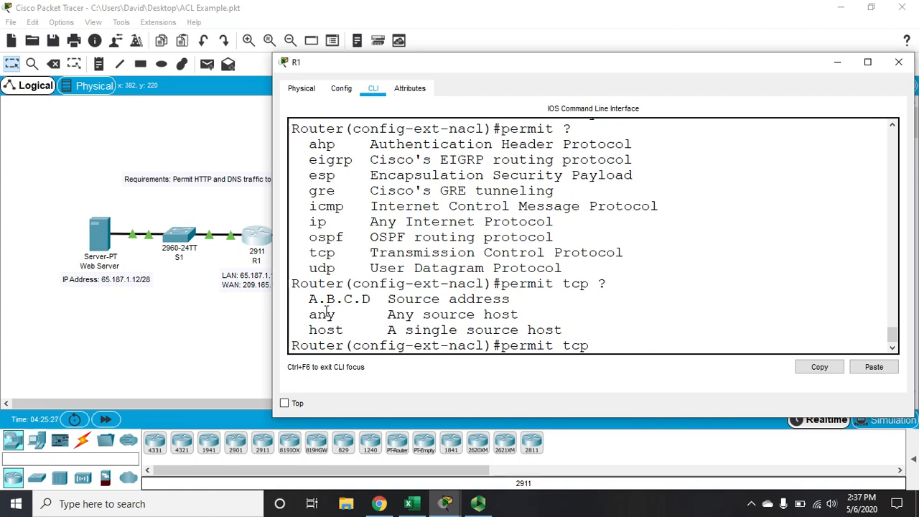
drag(308, 315, 581, 318)
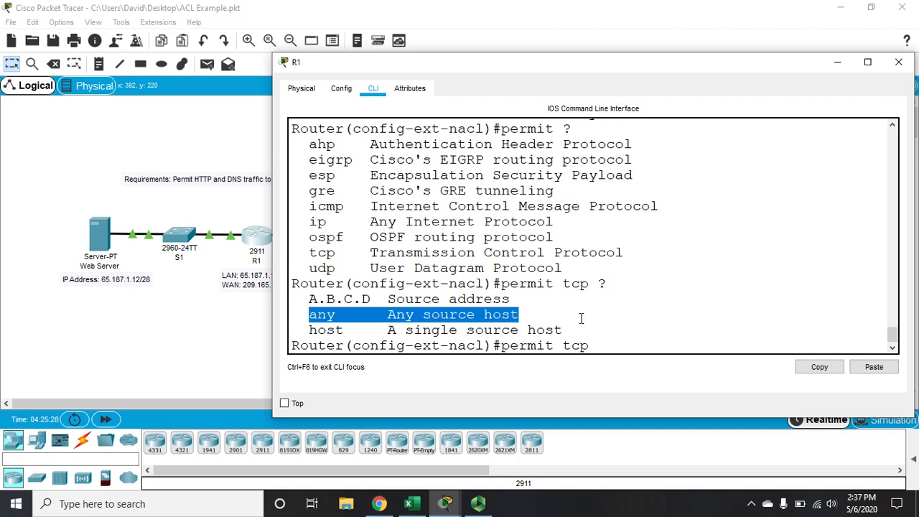
click(610, 347)
text(a)
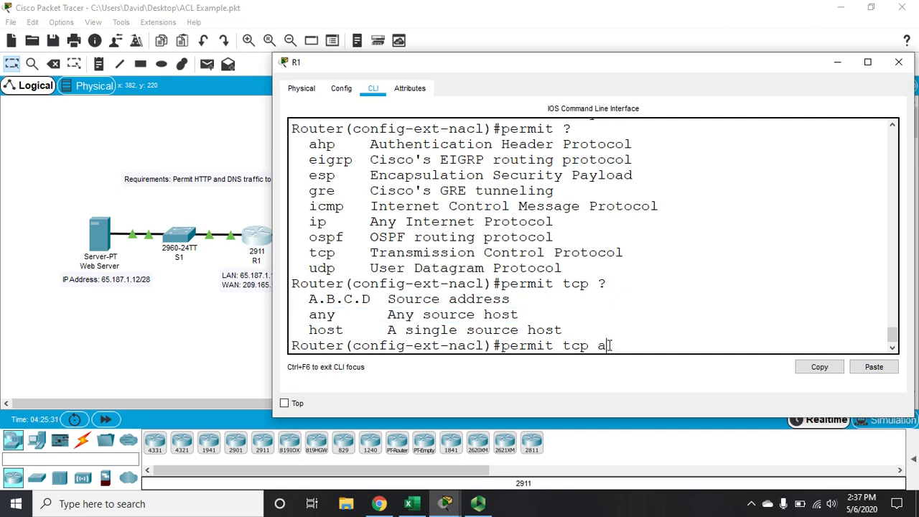
text(ny ?)
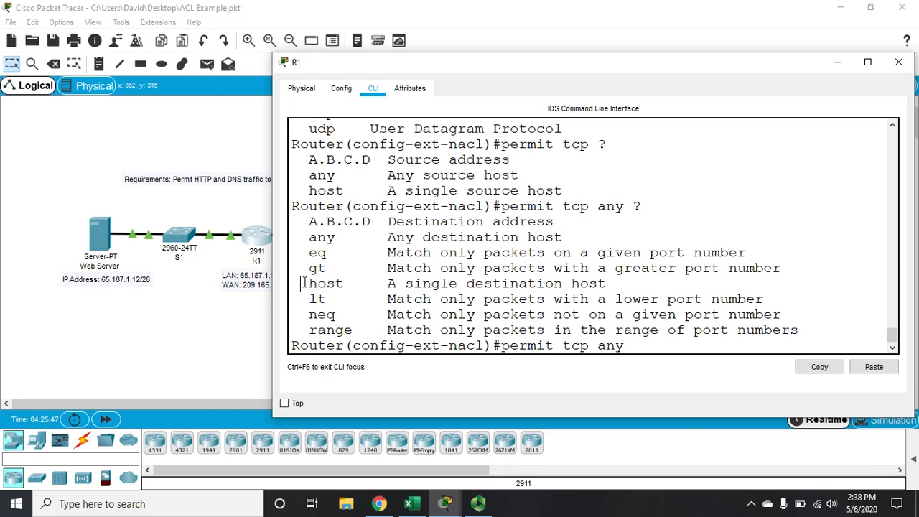
Specify the single host 65.187.1.12 as the destination of the TCP permit entry, consulting the CLI help for the host syntax.
drag(301, 283, 620, 283)
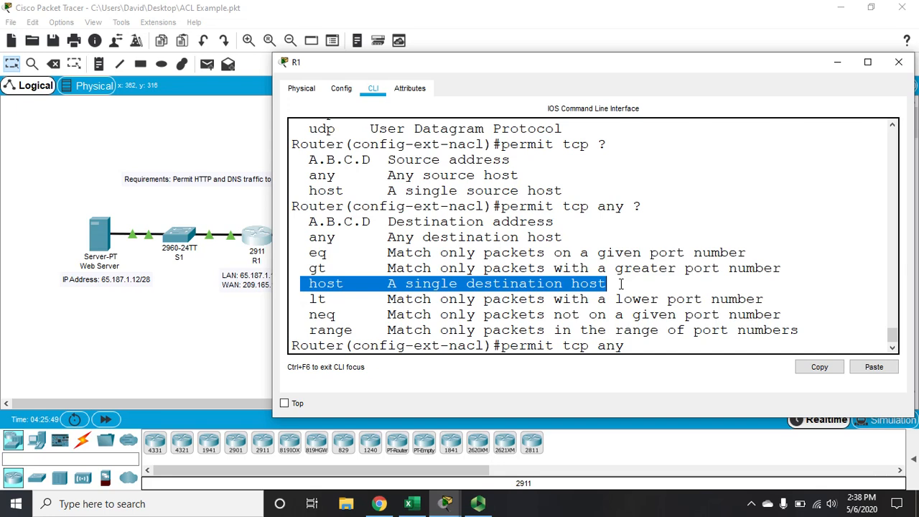
click(311, 221)
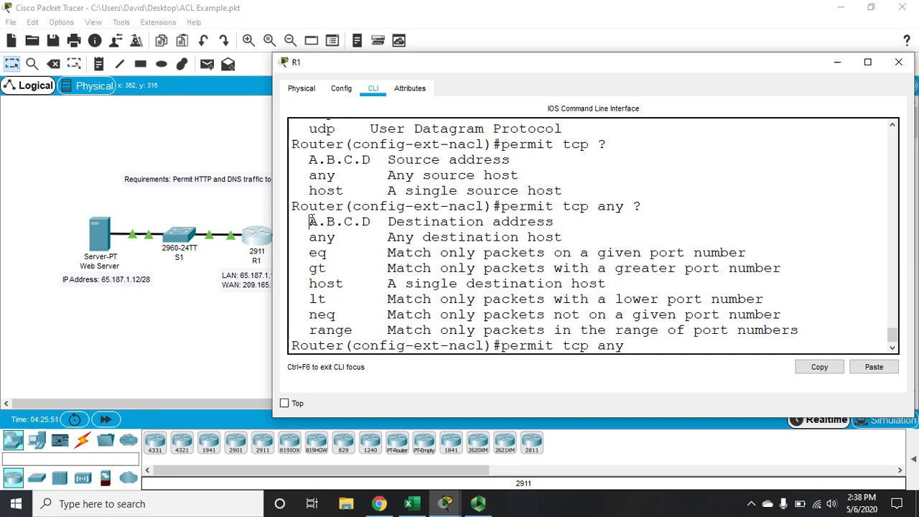
drag(311, 221, 560, 222)
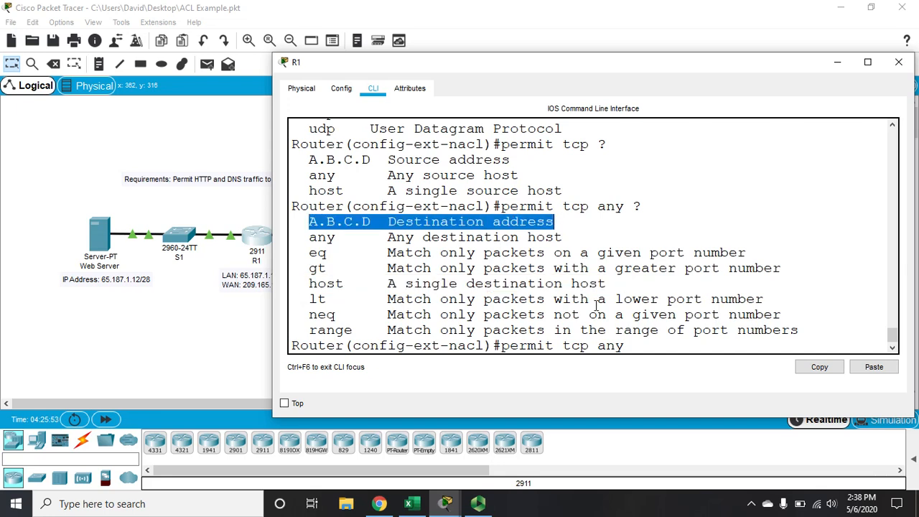
click(644, 346)
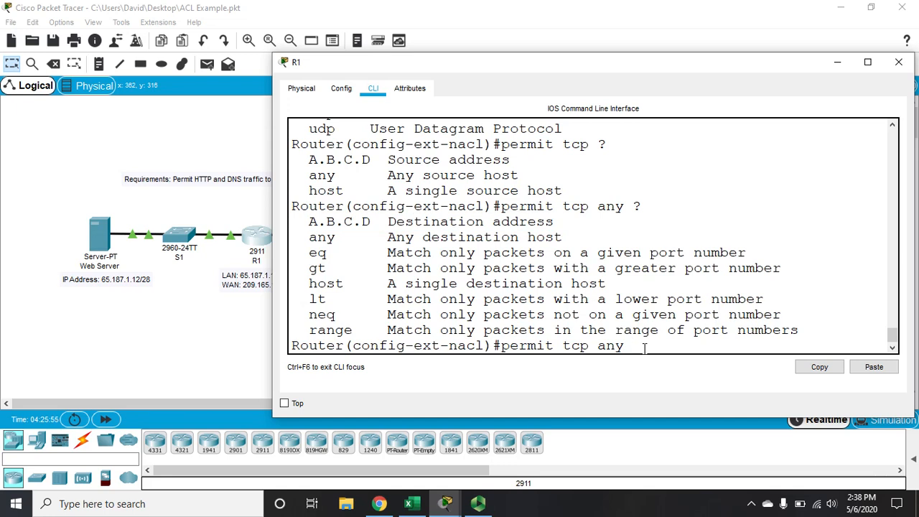
text(host )
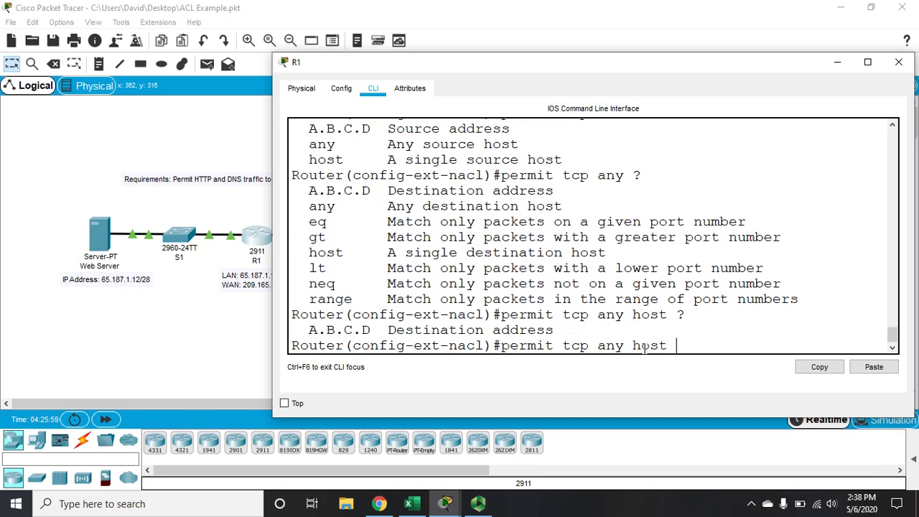
text(?65.10)
key(BackSpace)
text(87)
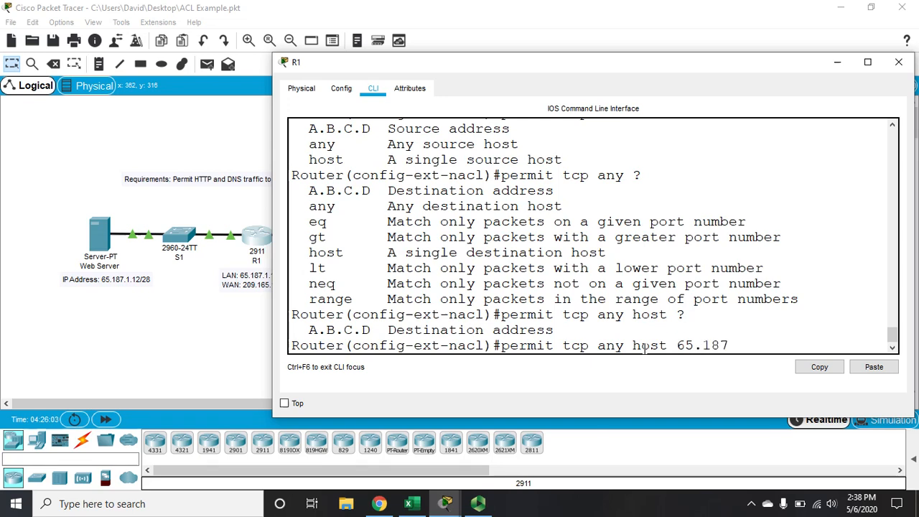
text(.1.12)
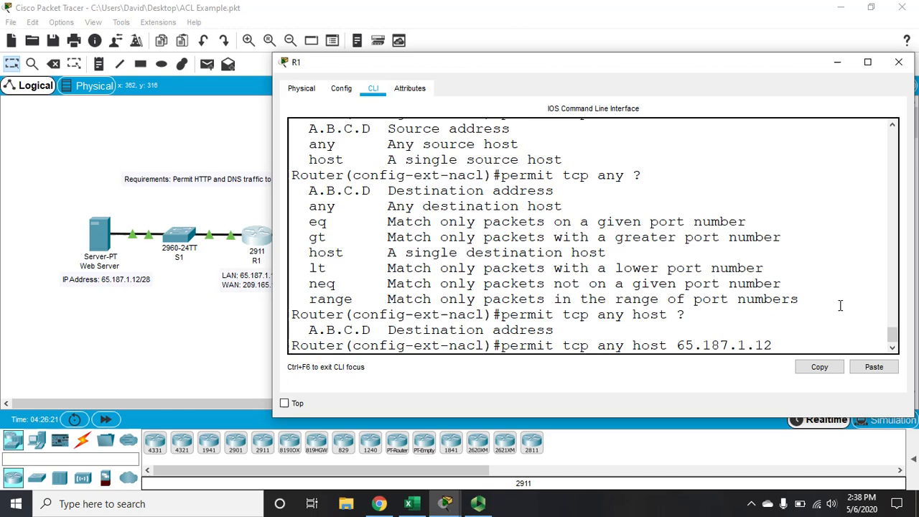
Add the eq port-match operator to the TCP permit entry, consulting the CLI help for the options following the destination.
text(?)
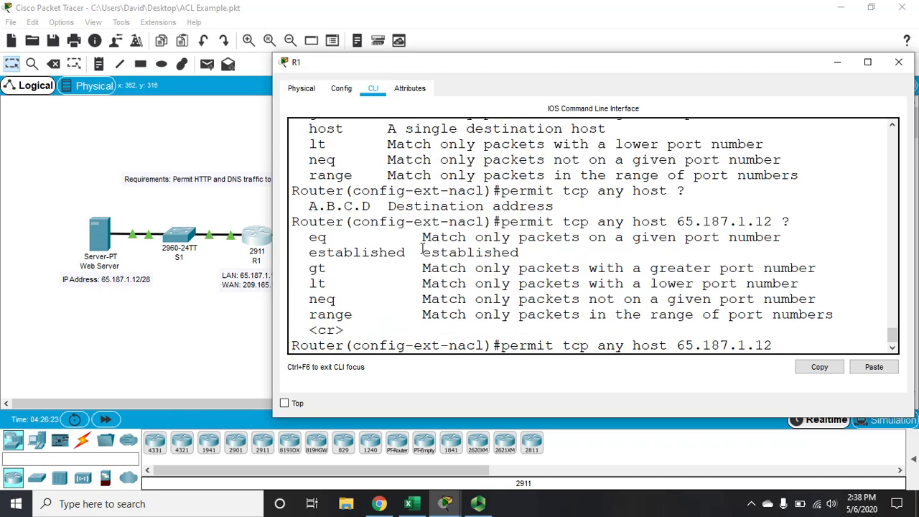
drag(309, 239, 785, 238)
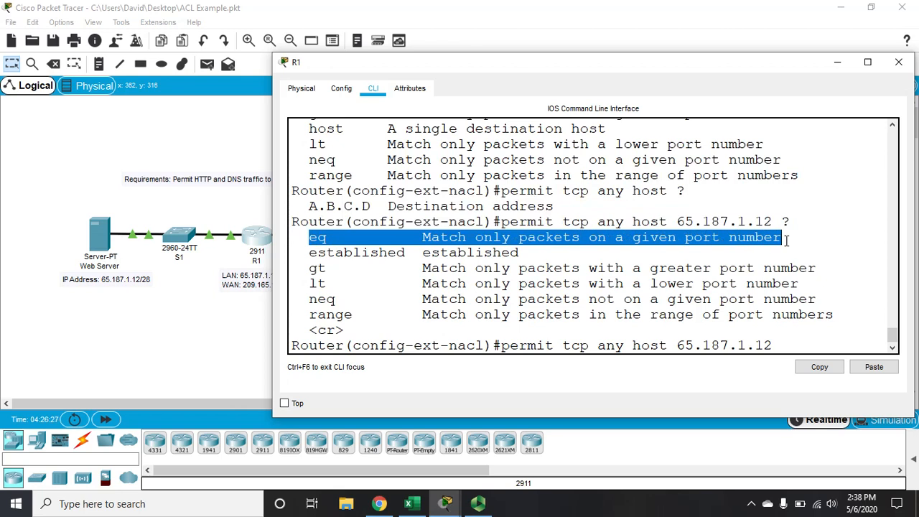
click(802, 347)
text(eq)
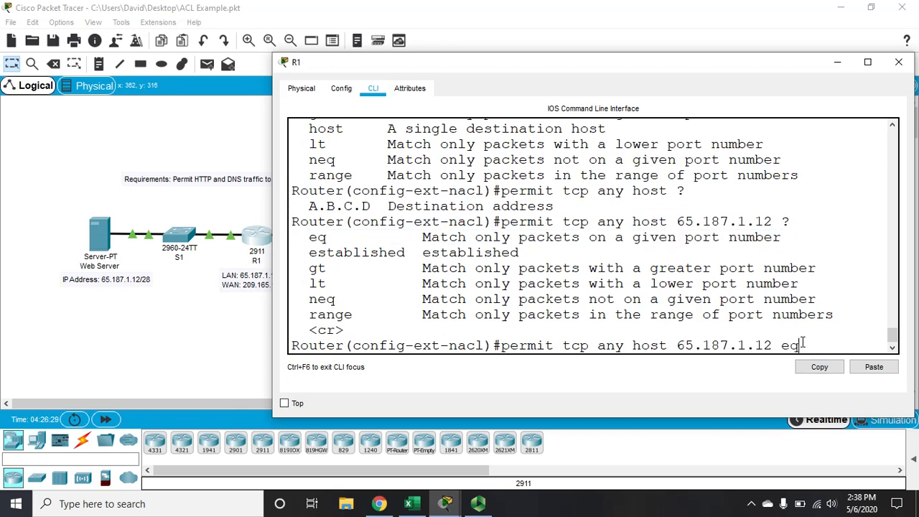
Complete the TCP permit entry with destination port 80 for HTTP, consulting the CLI help for port numbers and names.
text( ?)
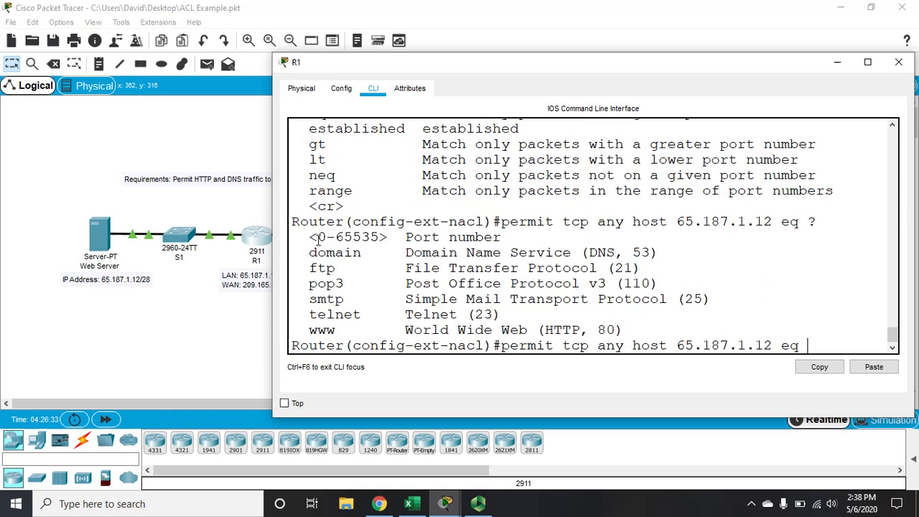
drag(310, 237, 501, 237)
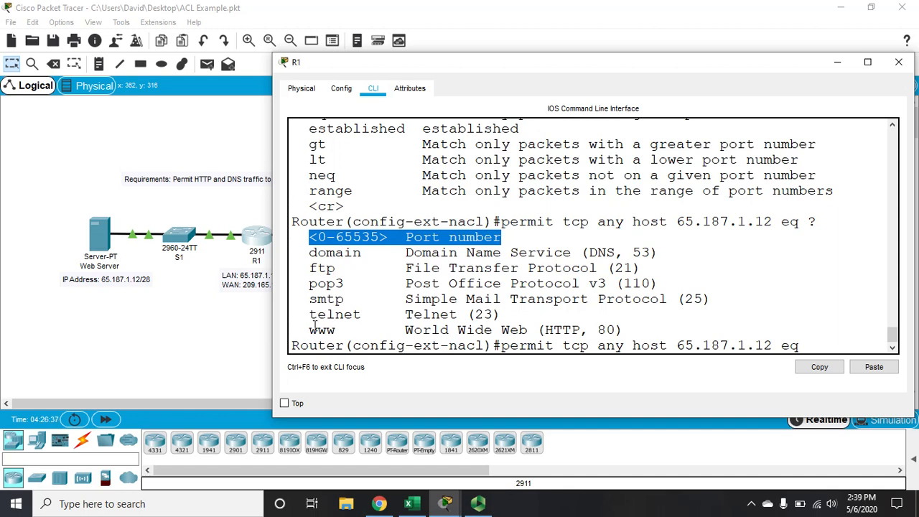
drag(310, 328, 626, 327)
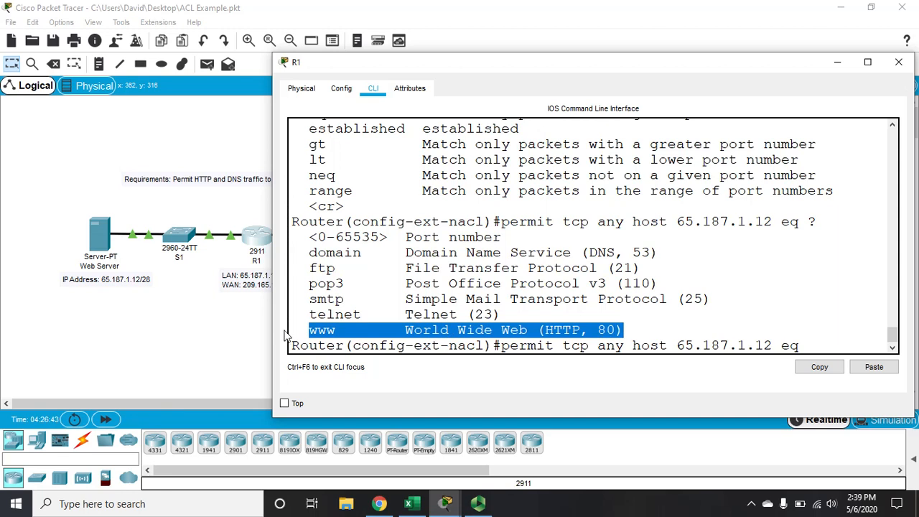
click(819, 366)
click(827, 350)
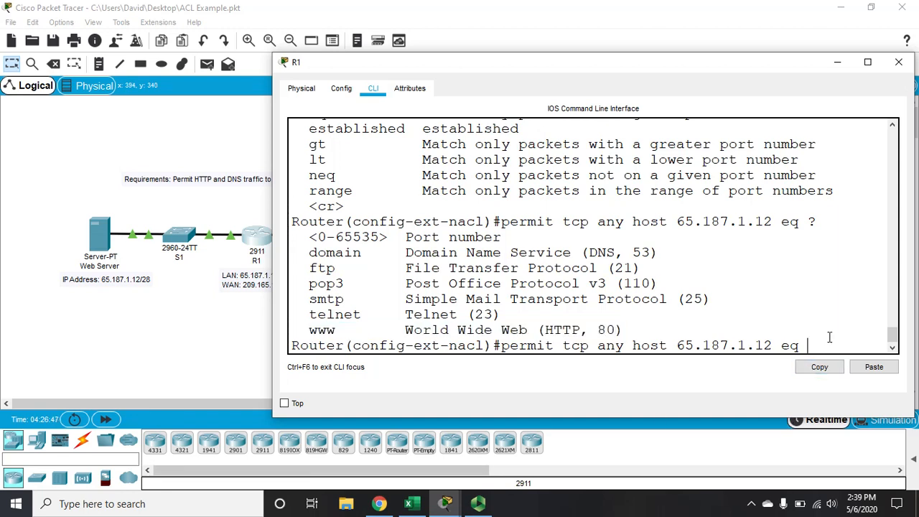
text(80)
key(Return)
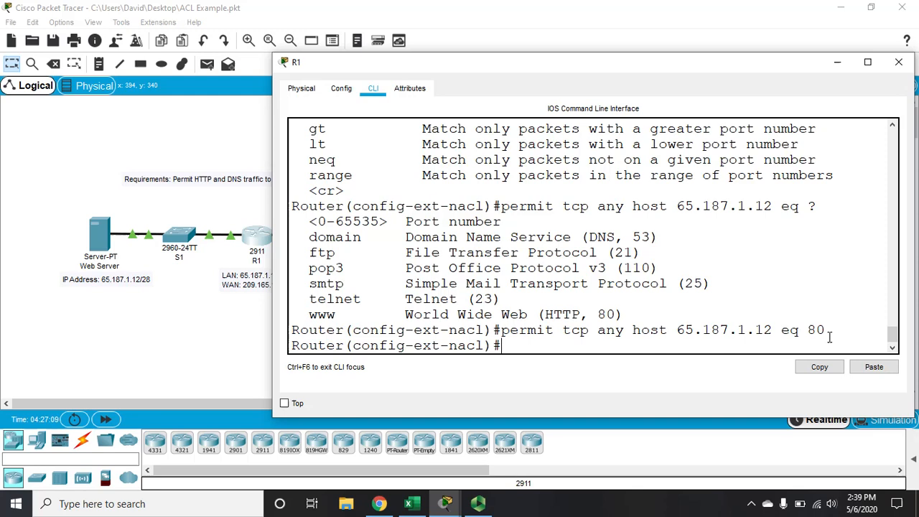
Add an entry permitting TCP traffic from any source to host 65.187.1.12 on port 53.
text(permit tc)
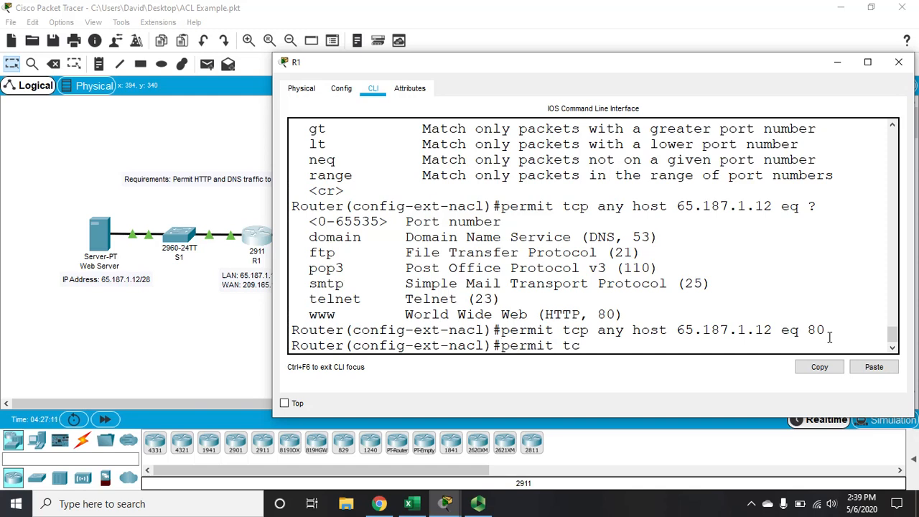
text(p any host)
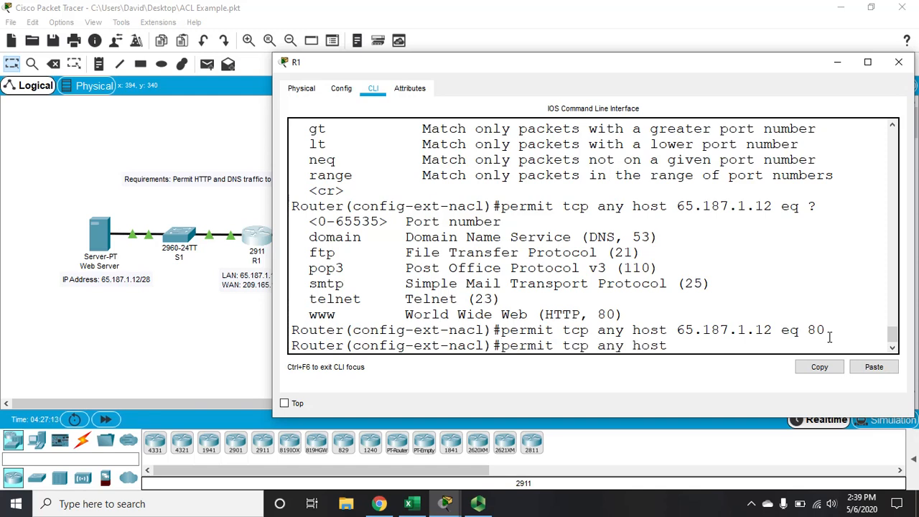
text( 65.187.)
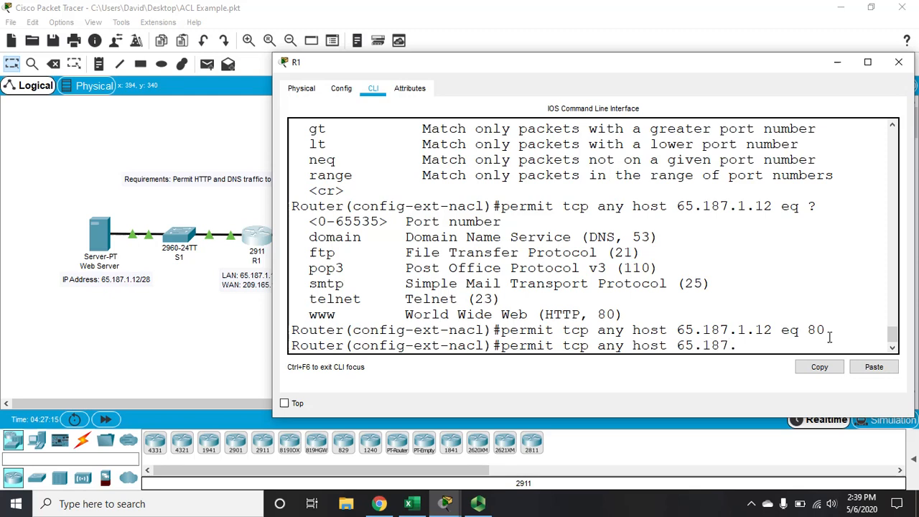
text(1.12 eq)
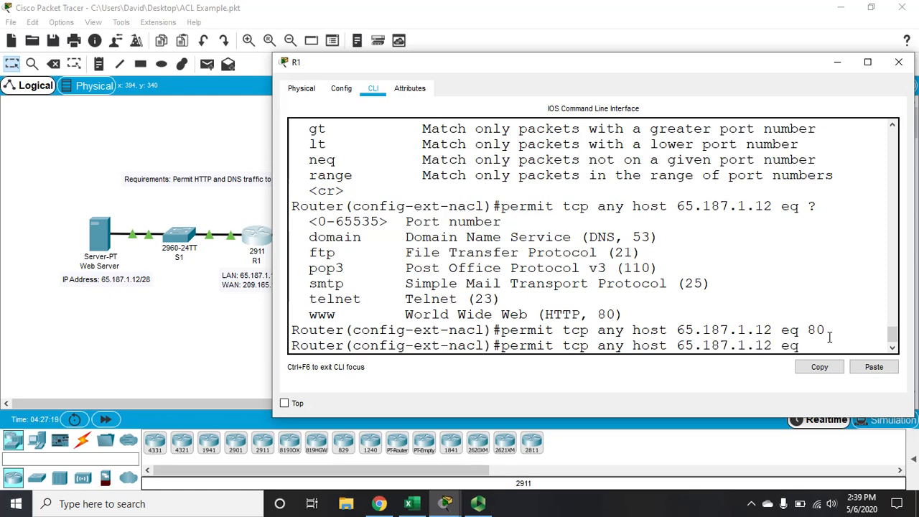
text( 53)
key(Return)
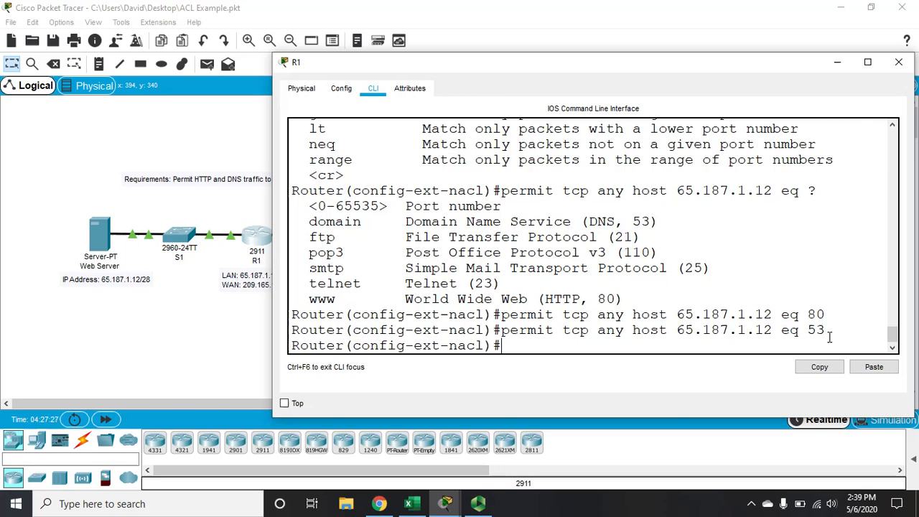
Reuse the port 53 entry with udp as its protocol to permit UDP traffic from any source to host 65.187.1.12.
key(Up)
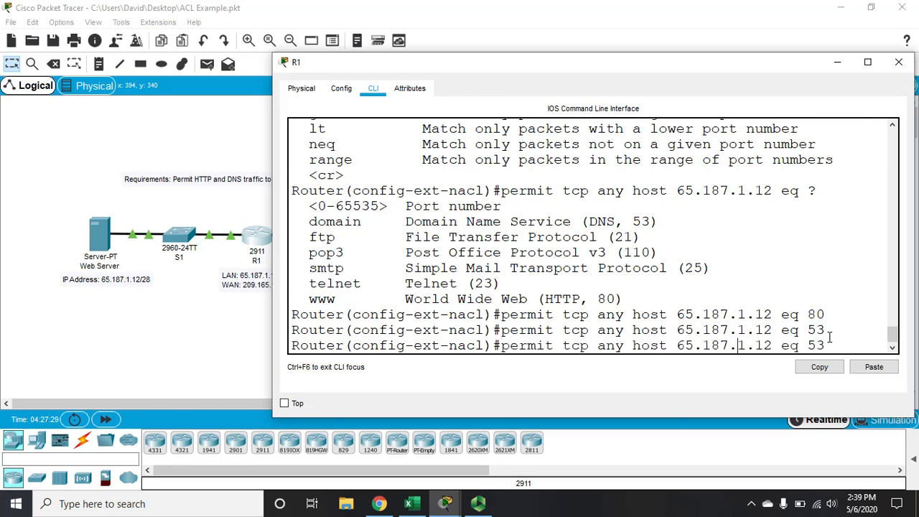
key(Left)
key(Left)
key(Left)
key(Left)
key(Left)
key(Left)
key(Left)
key(Left)
key(Left)
key(Left)
key(Left)
key(Left)
key(Left)
key(Left)
key(Left)
key(Left)
key(Left)
key(BackSpace)
key(BackSpace)
key(BackSpace)
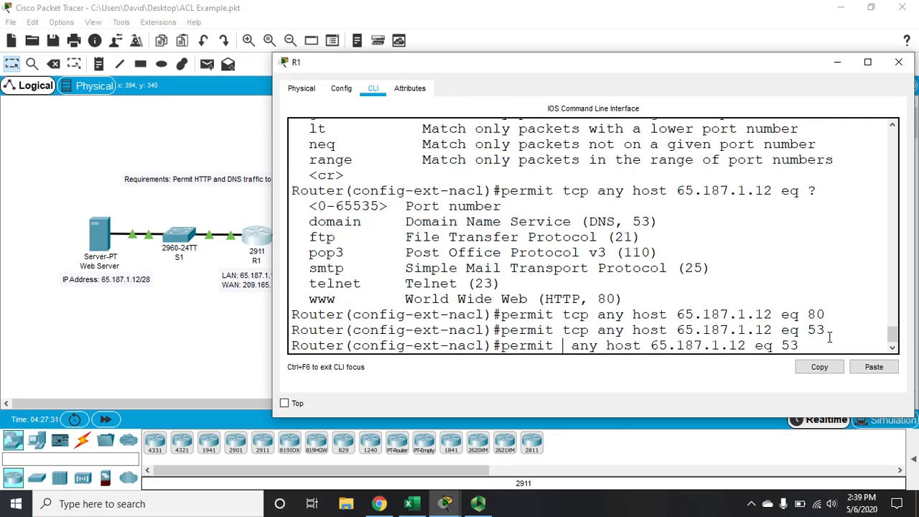
text(udp)
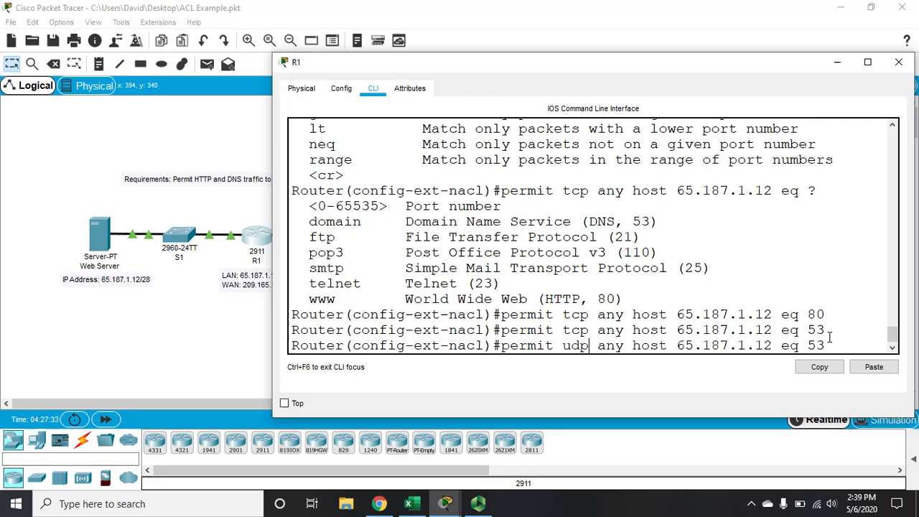
key(Return)
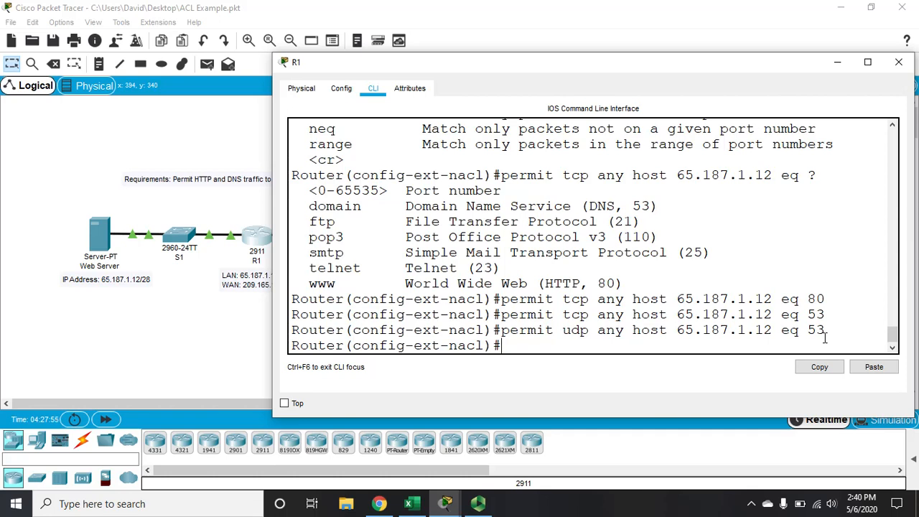
Exit access-list configuration and global configuration to return to privileged EXEC mode.
text(exit)
text(exit)
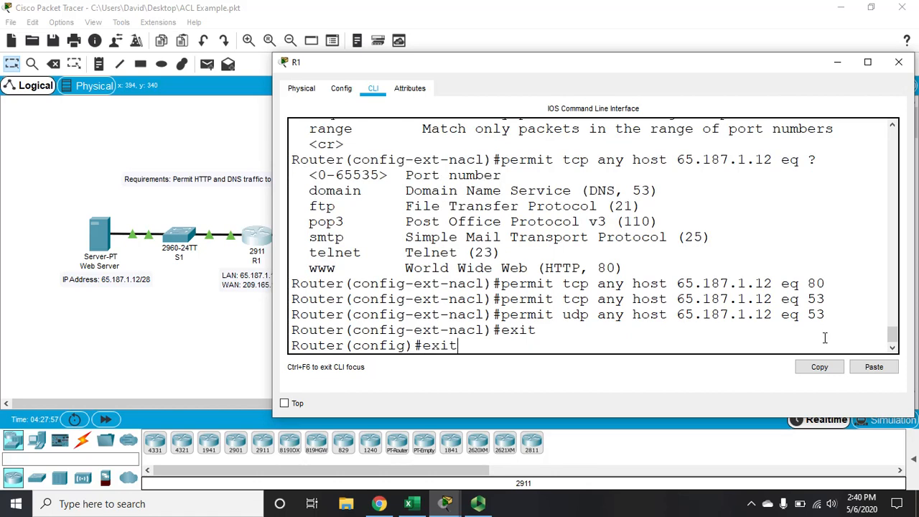
key(Return)
Display the running configuration and page through it to examine the FIREWALL access list's remark and permit entries.
text(sh run)
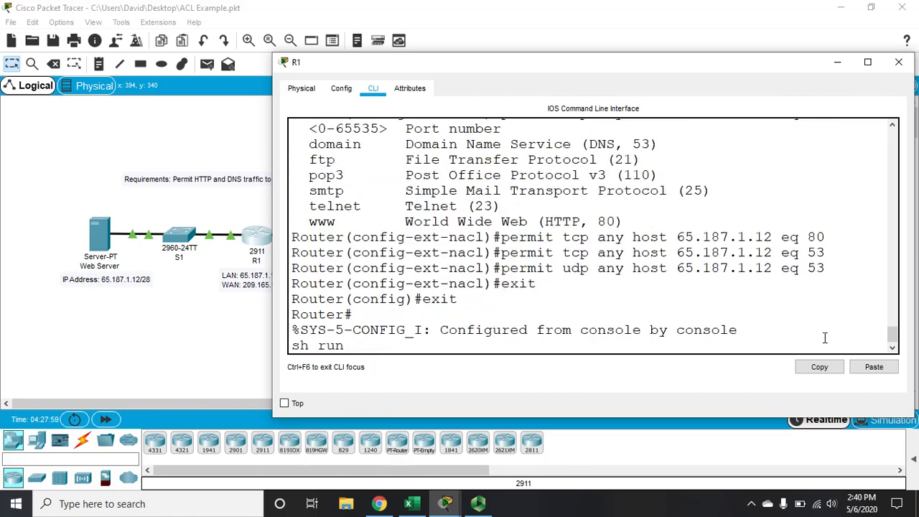
key(Return)
key(space)
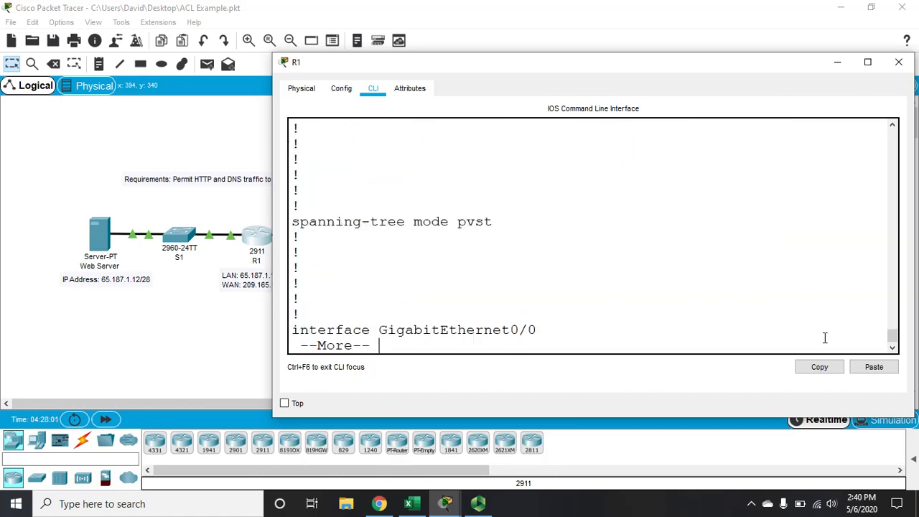
key(space)
key(Return)
key(Return)
key(Return)
key(Return)
key(Return)
key(Return)
key(Return)
key(Return)
key(Return)
key(Return)
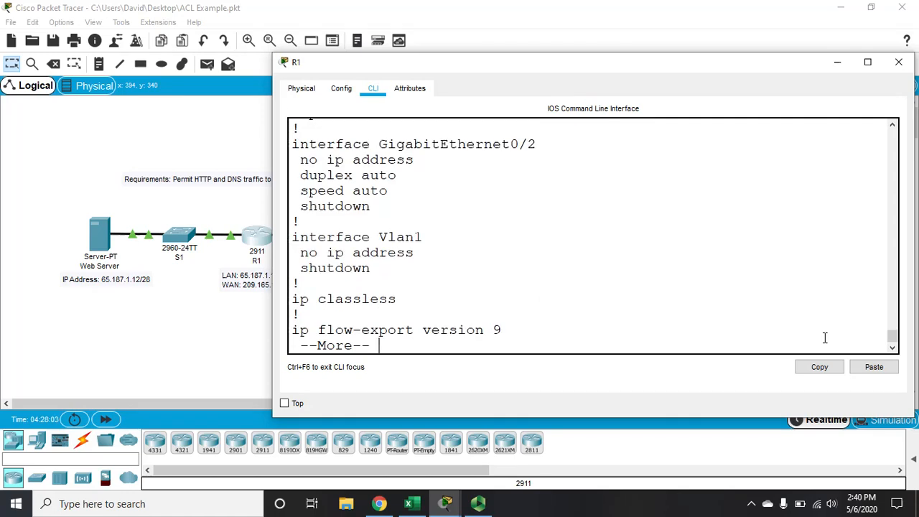
key(Return)
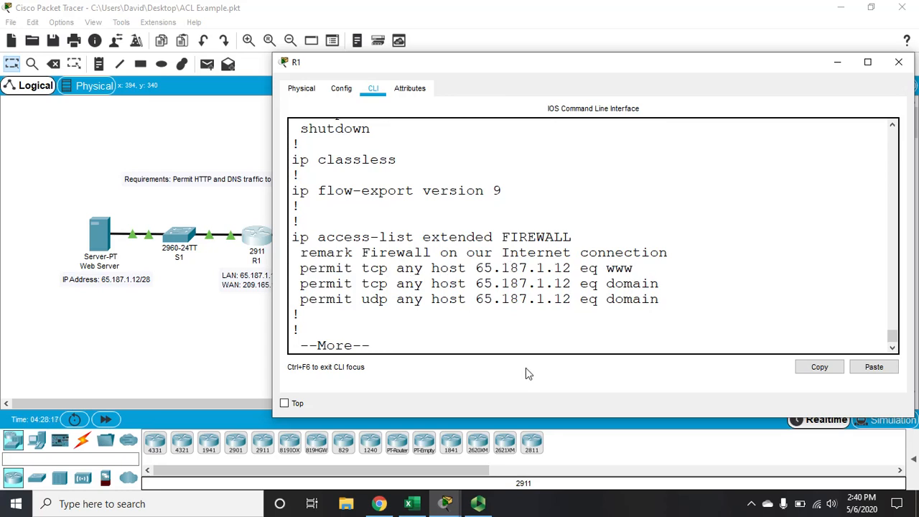
key(space)
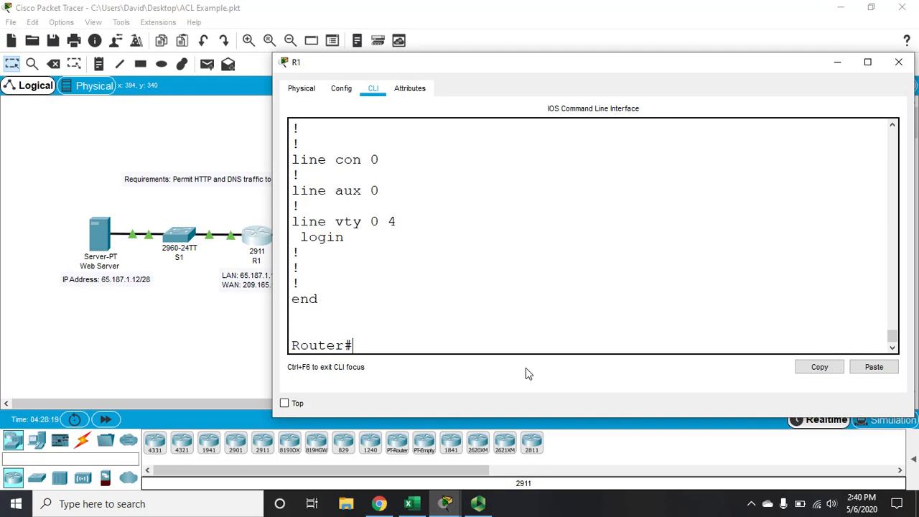
Show the router's IP access lists, examine the sequence numbers of the FIREWALL entries, and close the R1 window.
text(sh)
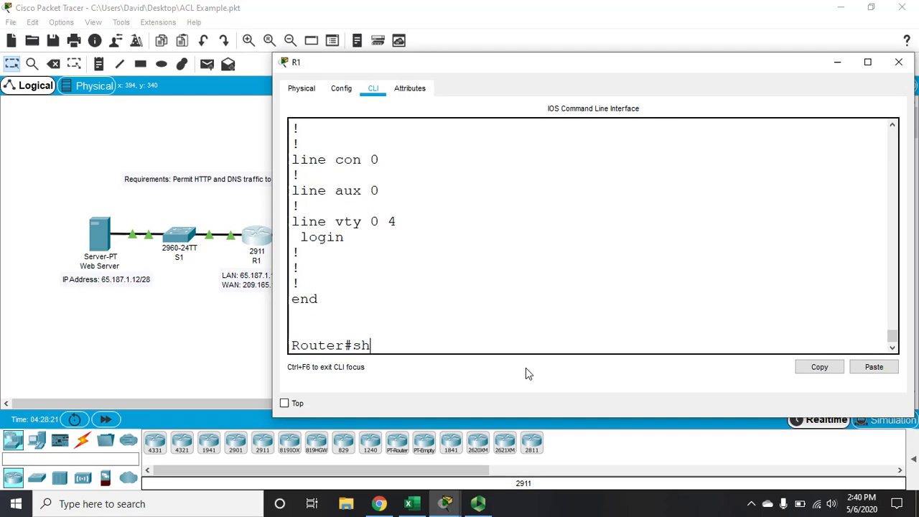
text( ip access-list)
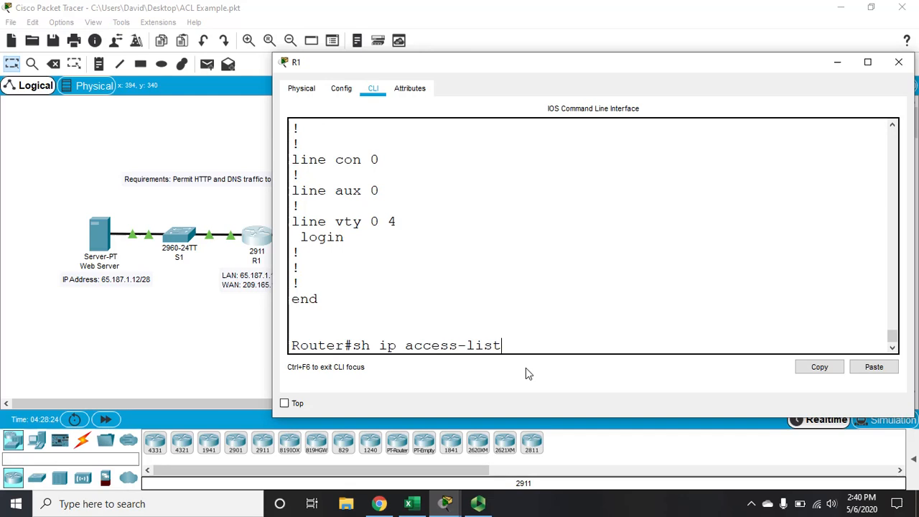
key(Return)
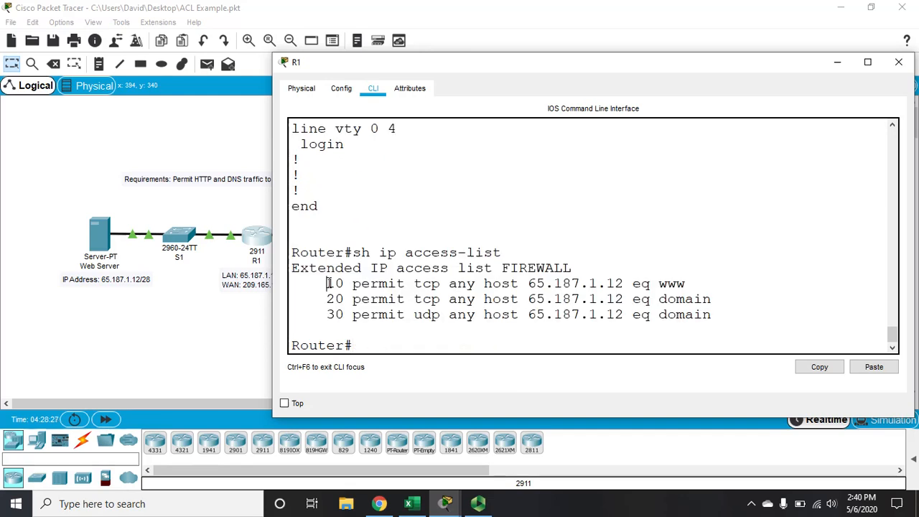
drag(327, 284, 345, 315)
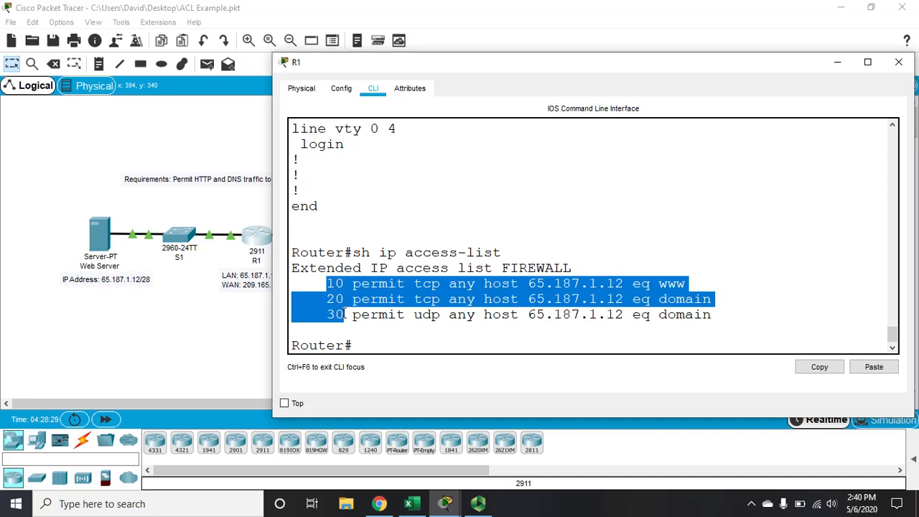
click(410, 345)
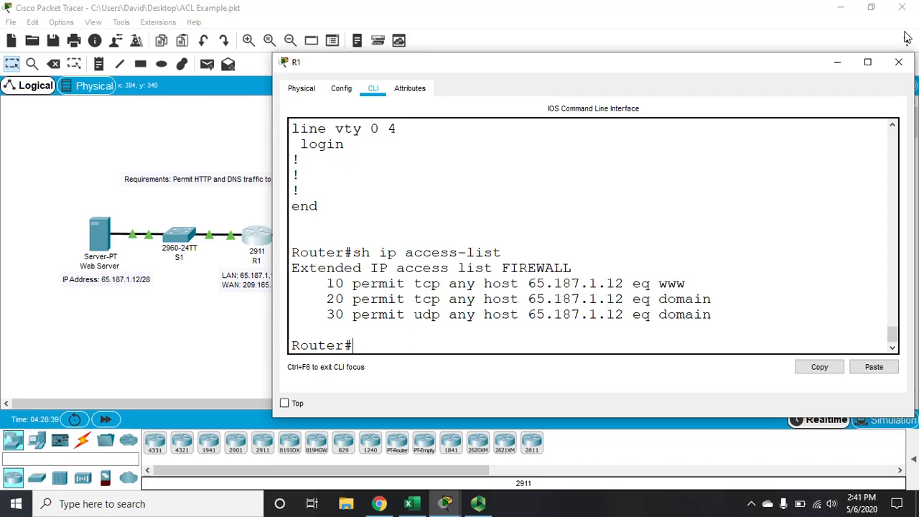
click(899, 63)
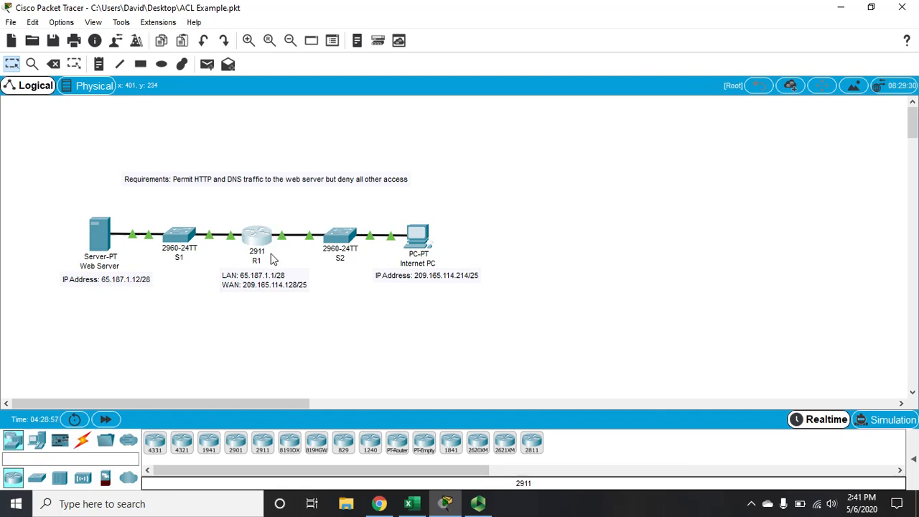
Reopen R1's command line in a wider window and enter configuration mode for interface g0/1.
mouse_move(272, 259)
click(258, 241)
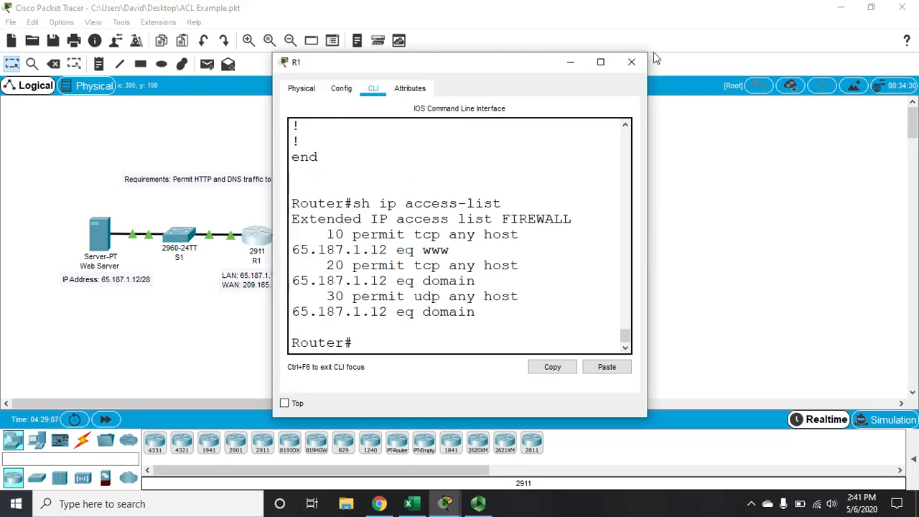
drag(647, 104, 918, 105)
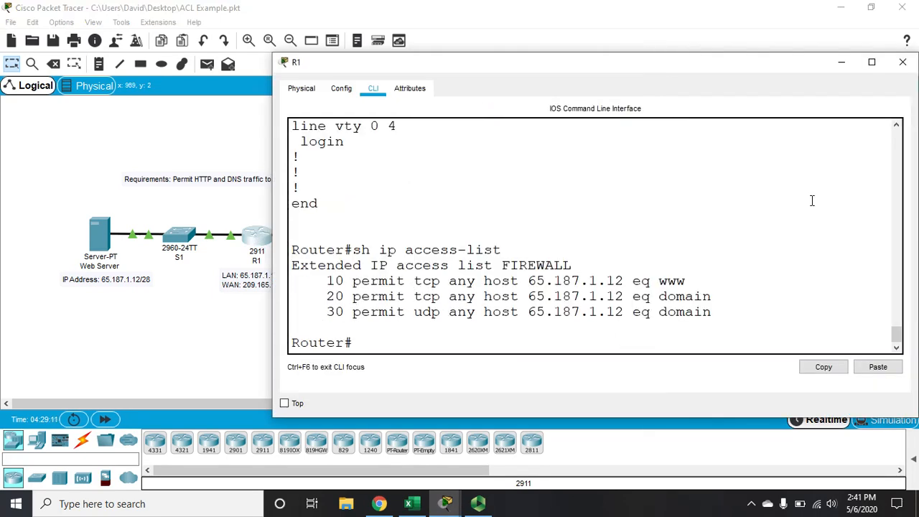
text(config t)
key(Return)
text(i)
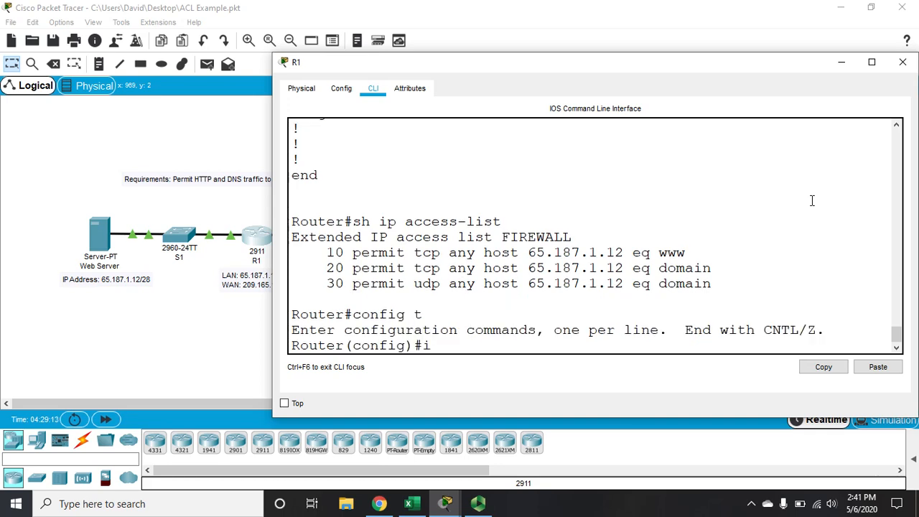
text(nt g0/1)
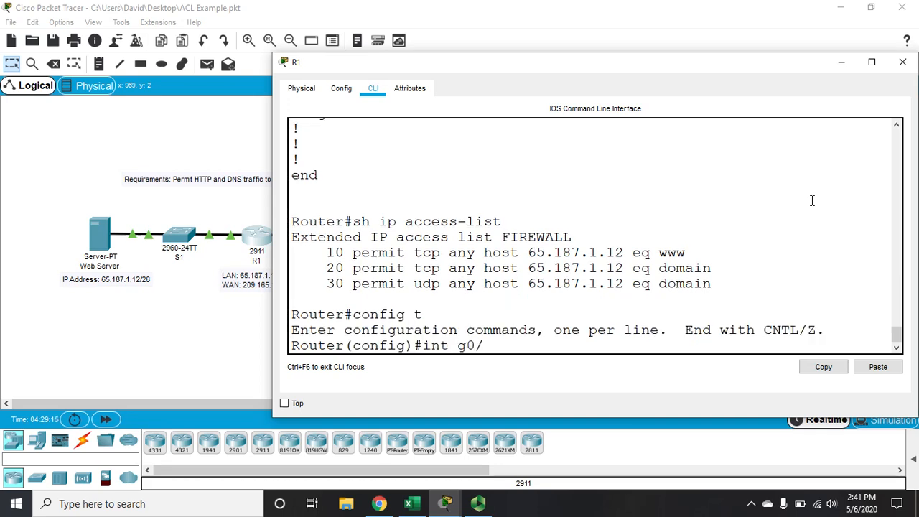
key(Return)
Apply the FIREWALL access list to interface g0/1 in the inbound direction.
text(ip access-l)
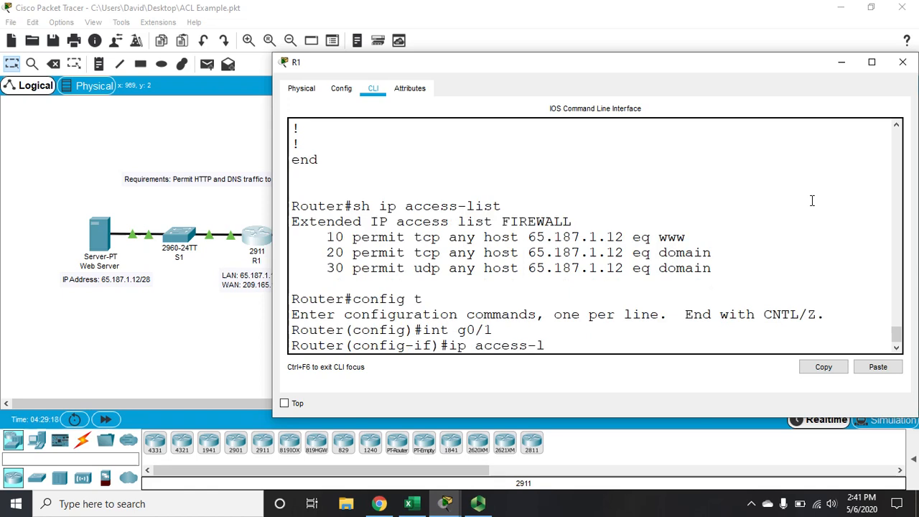
key(BackSpace)
text(group )
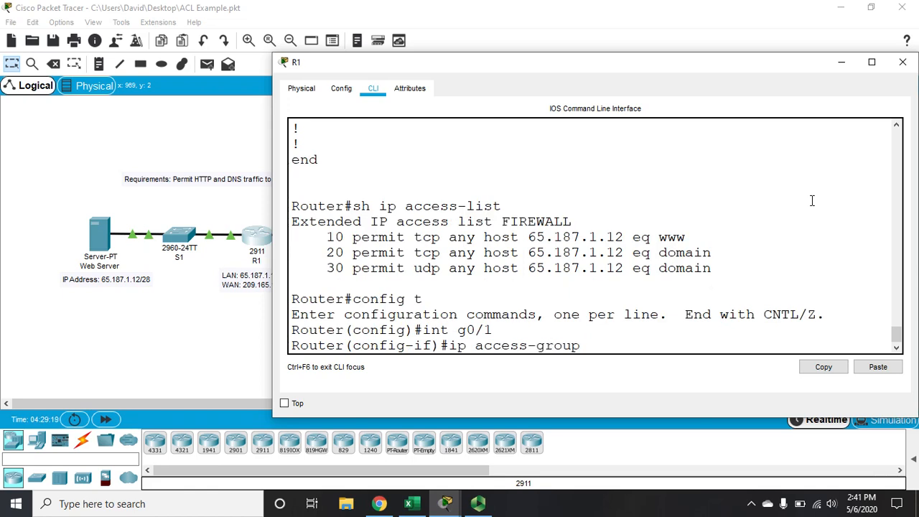
text(FIREWALL in)
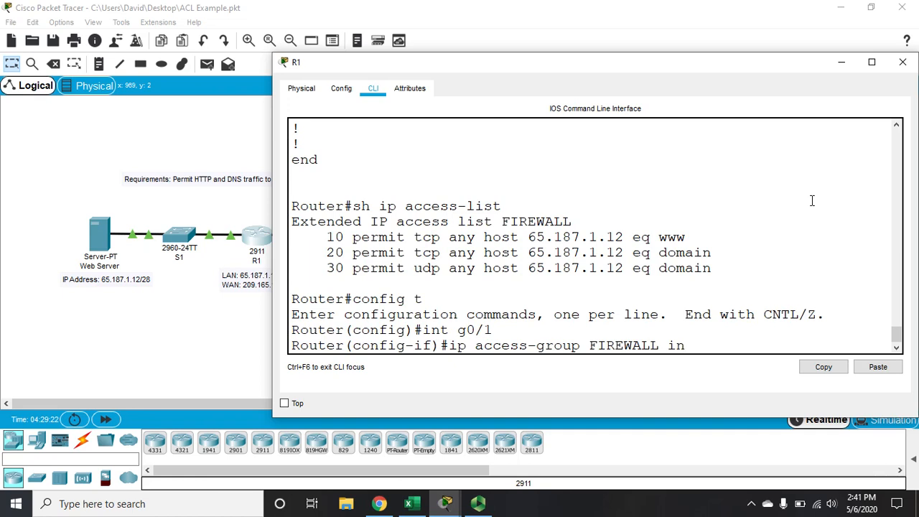
key(Return)
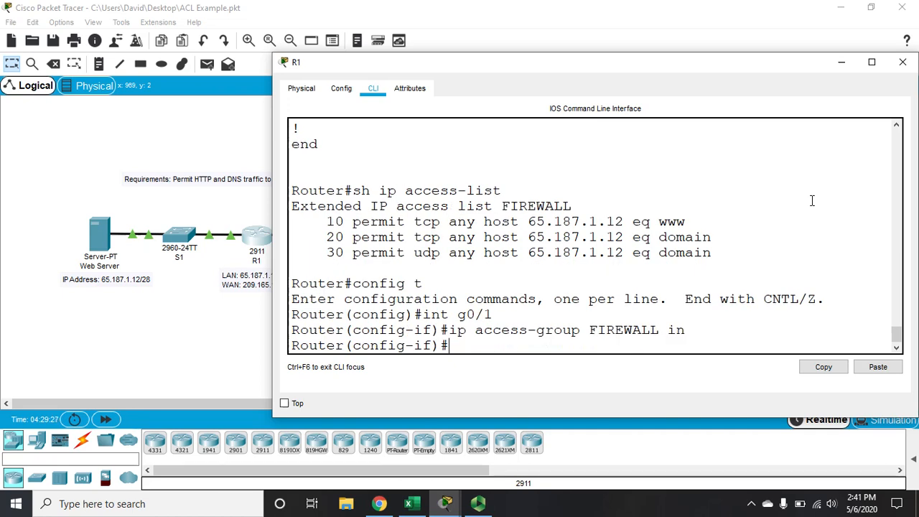
Exit interface and global configuration to privileged EXEC mode and close the R1 window.
text(exit)
key(Return)
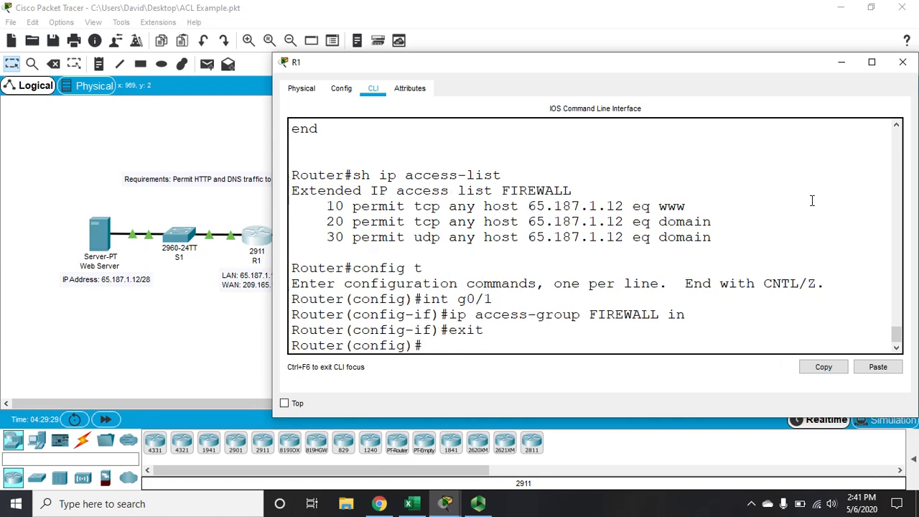
text(exit)
key(Return)
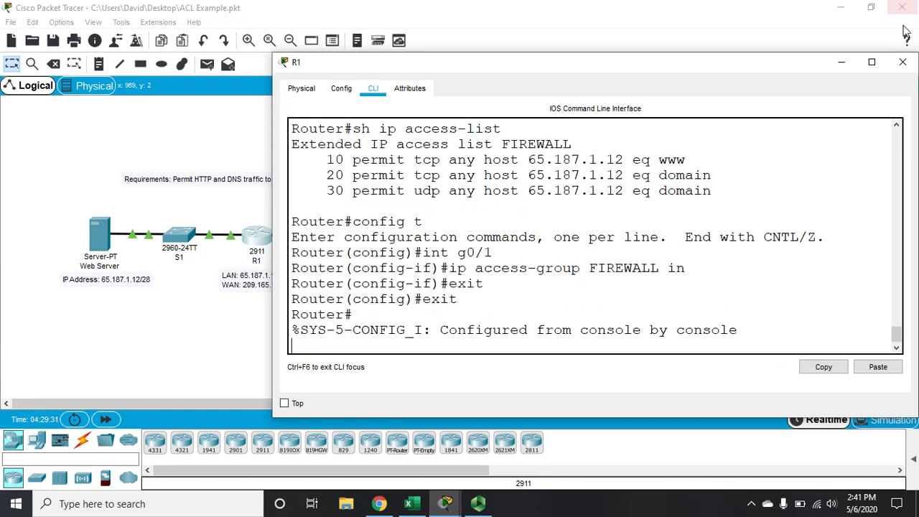
click(903, 61)
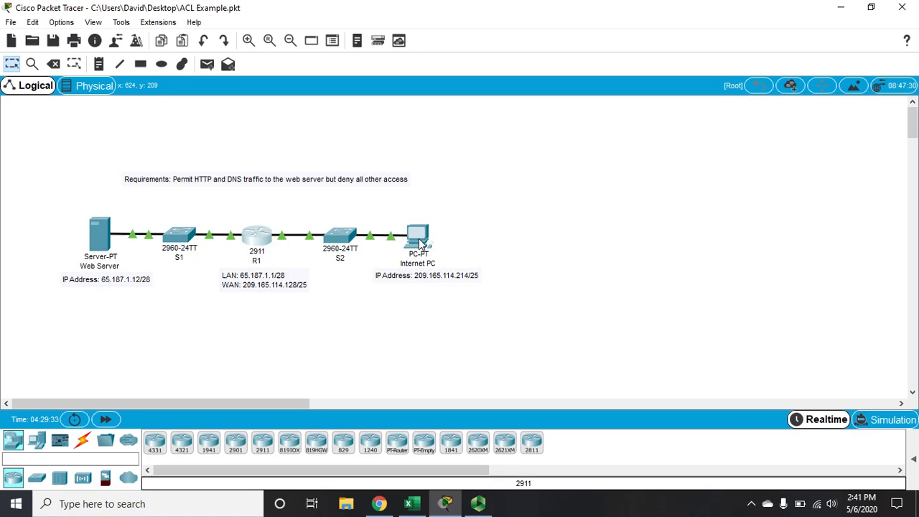
click(419, 240)
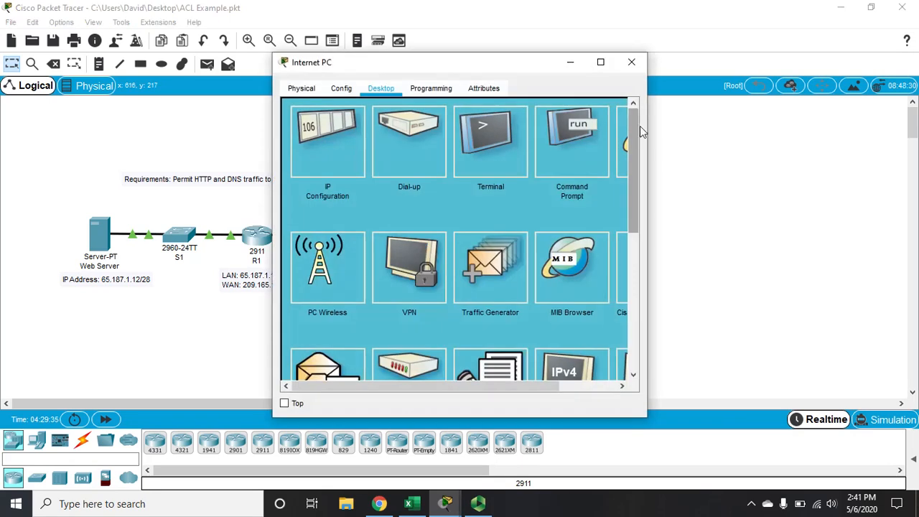
drag(646, 122, 841, 99)
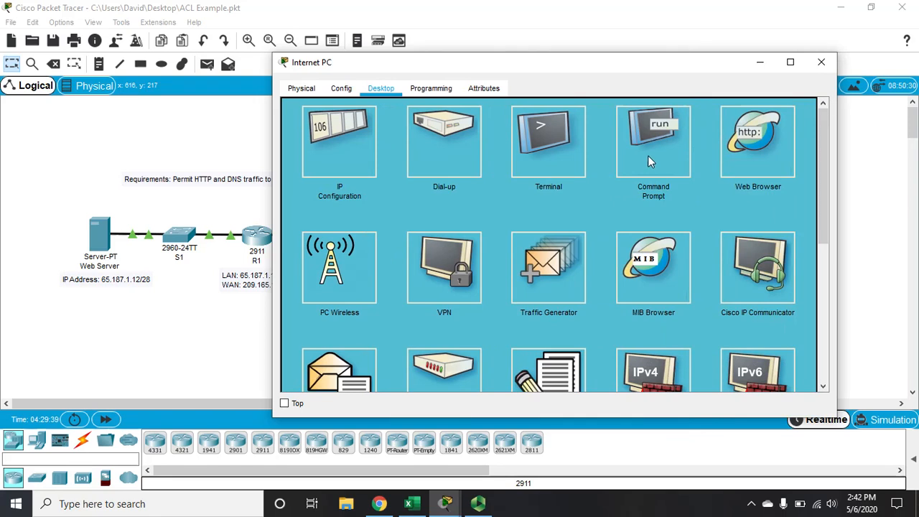
click(648, 161)
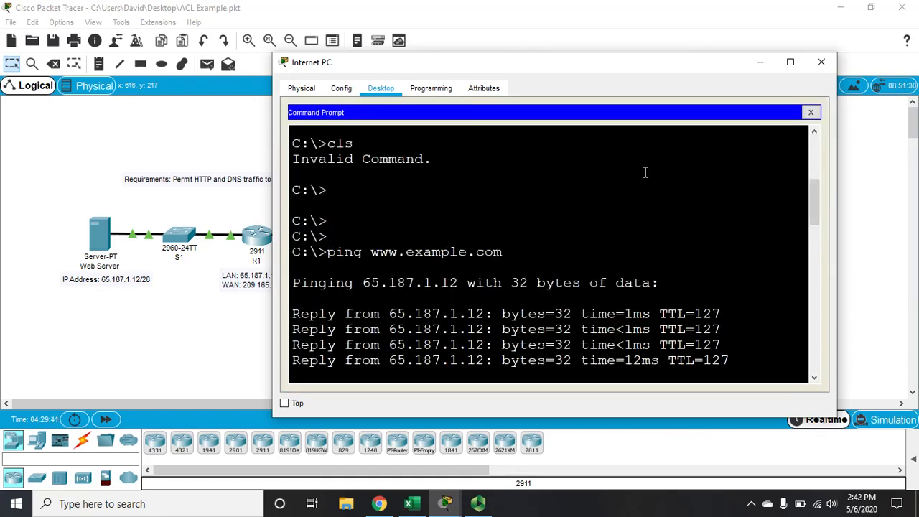
key(Up)
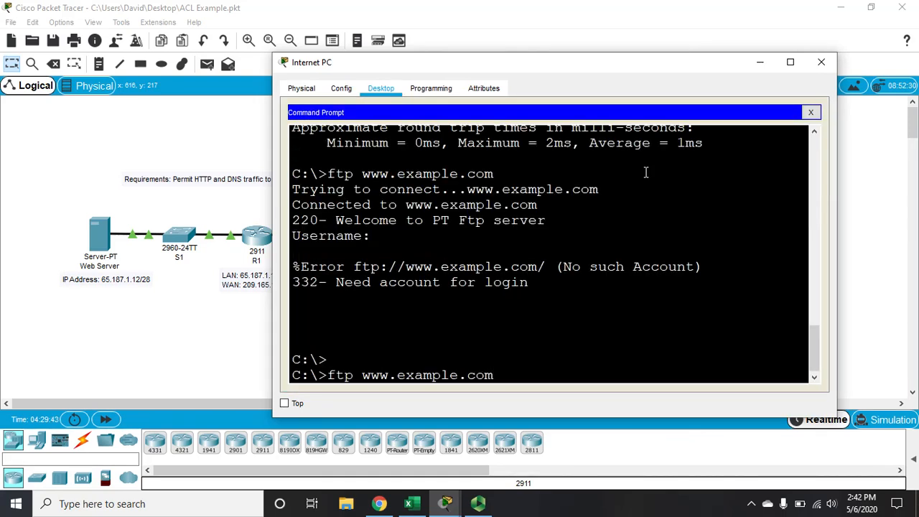
key(Return)
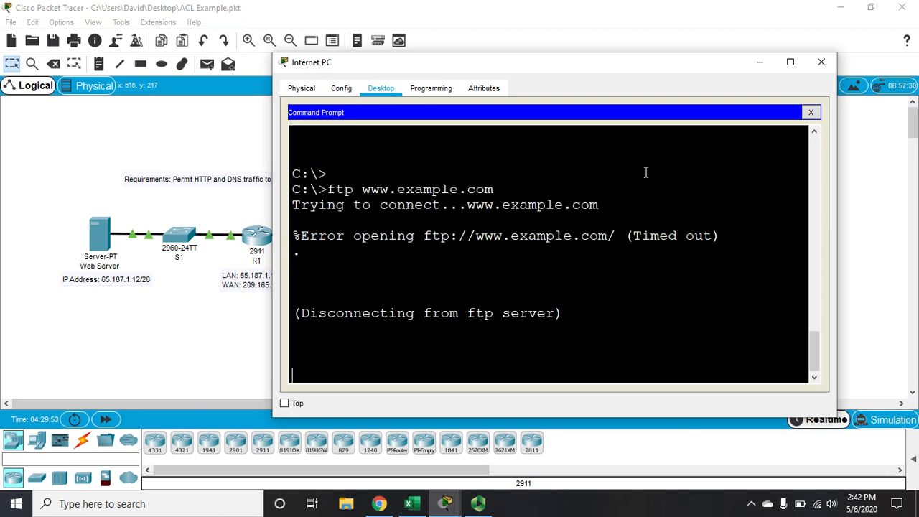
text(pin)
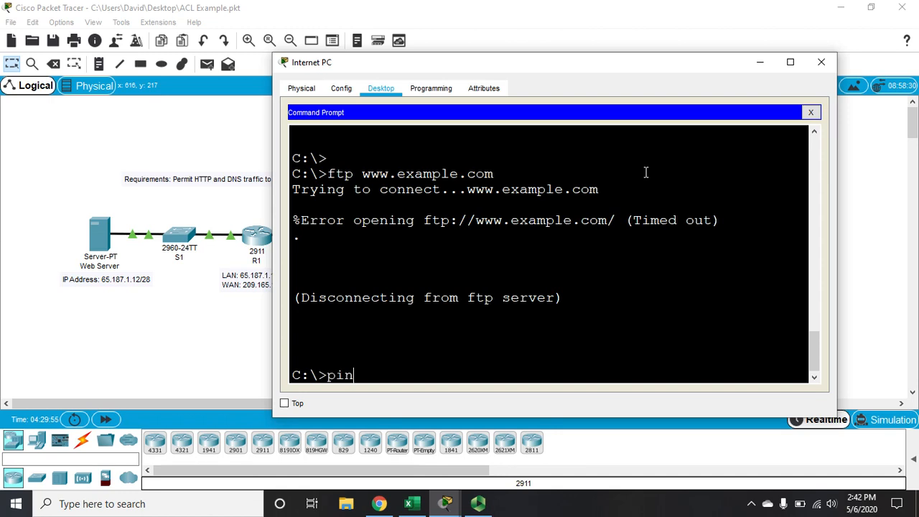
text(g www.examp)
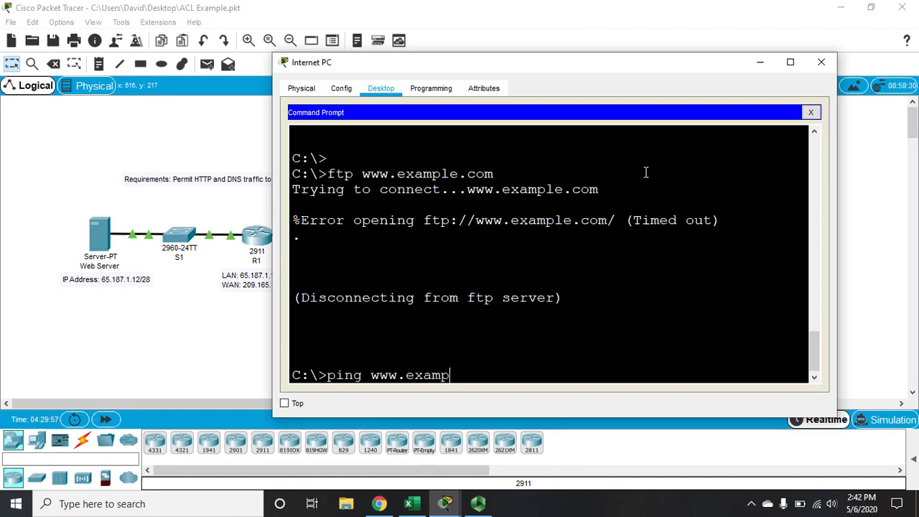
text(le.com)
key(Return)
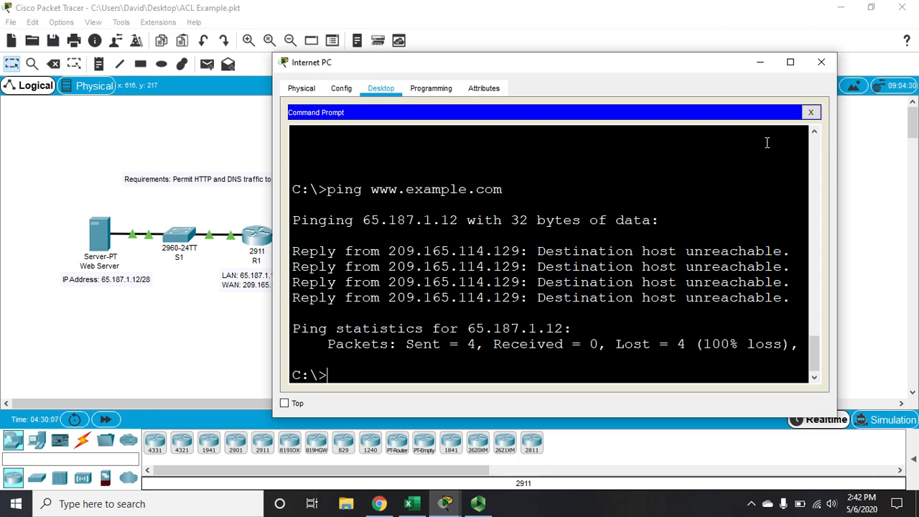
click(811, 113)
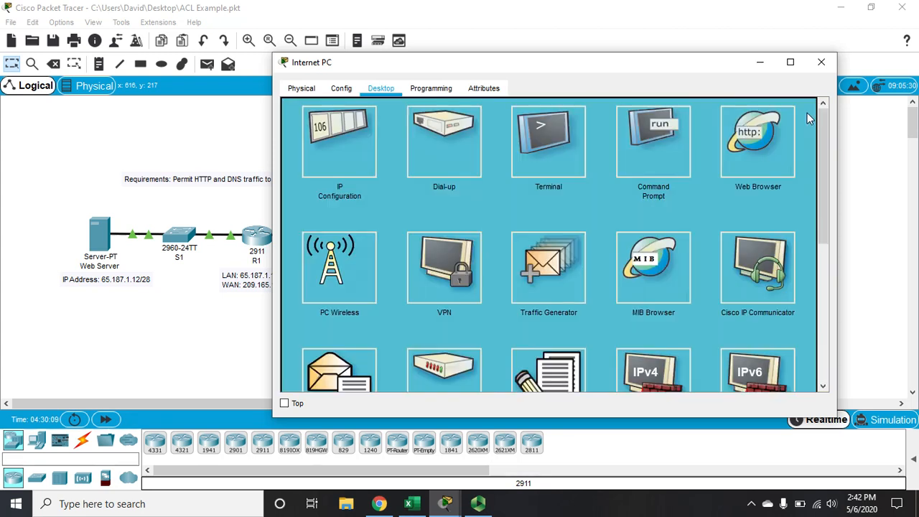
click(759, 139)
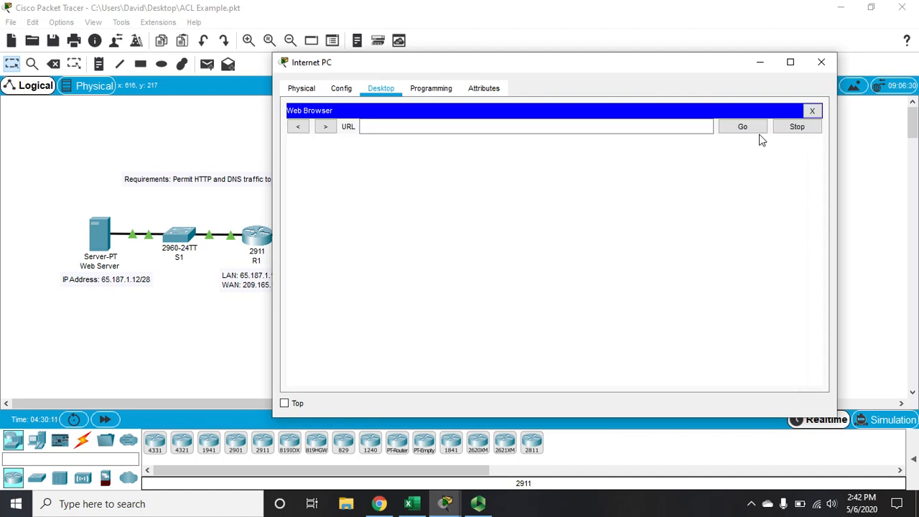
click(539, 129)
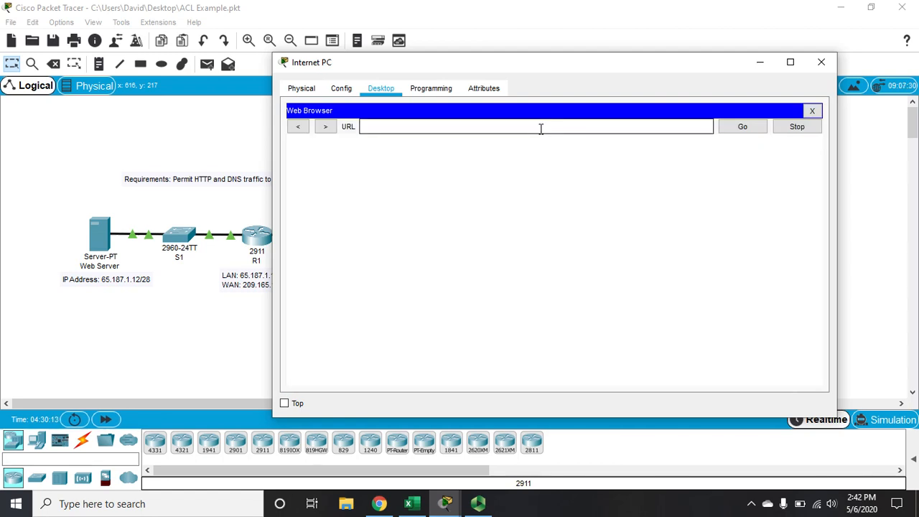
text(www.example.com)
key(Return)
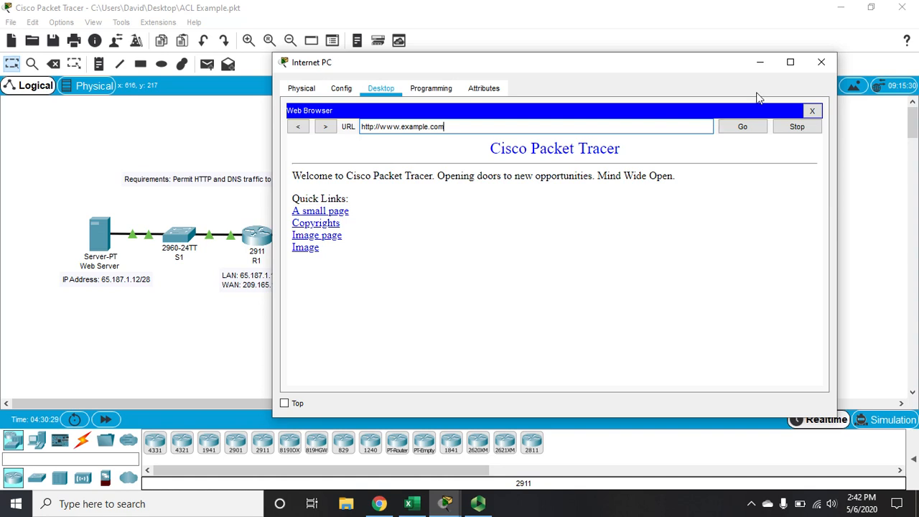
click(820, 64)
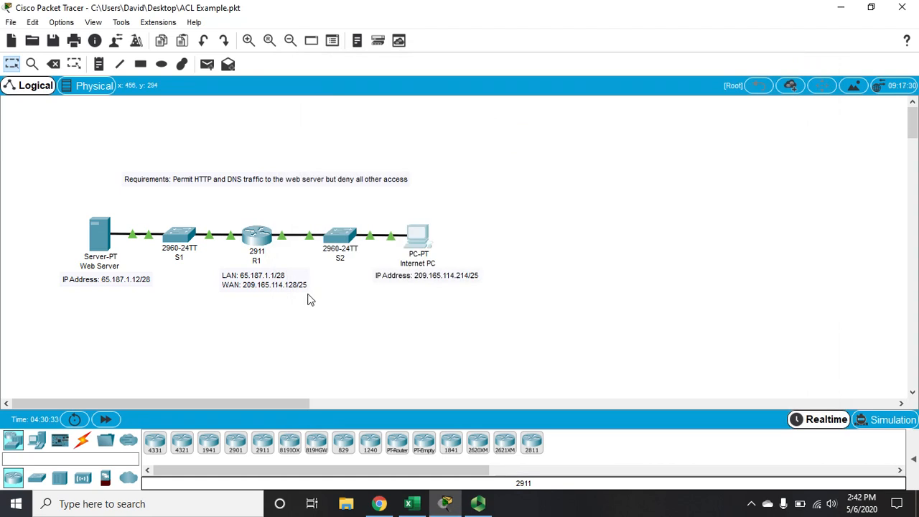
Reopen R1's command line in a wider window, show the IP access lists, and examine the match counts of the FIREWALL entries.
click(256, 249)
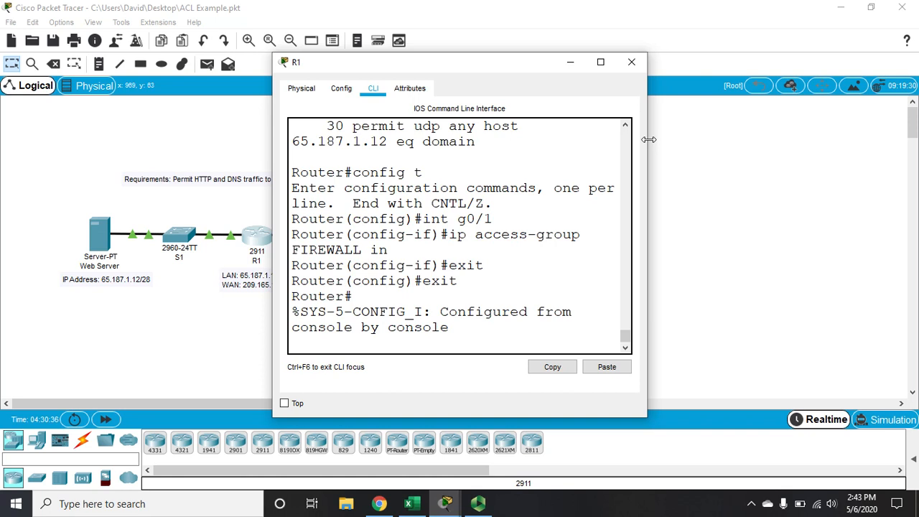
drag(651, 139, 897, 138)
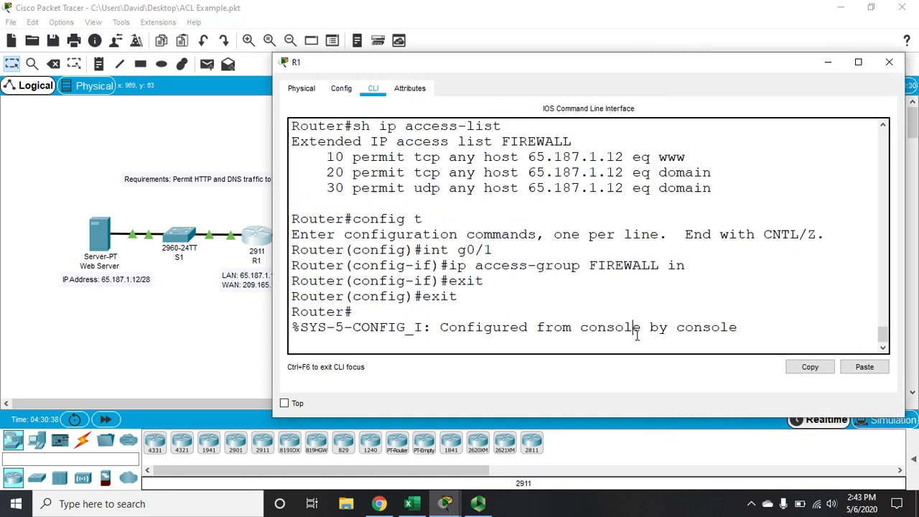
key(Return)
text(sh ip access)
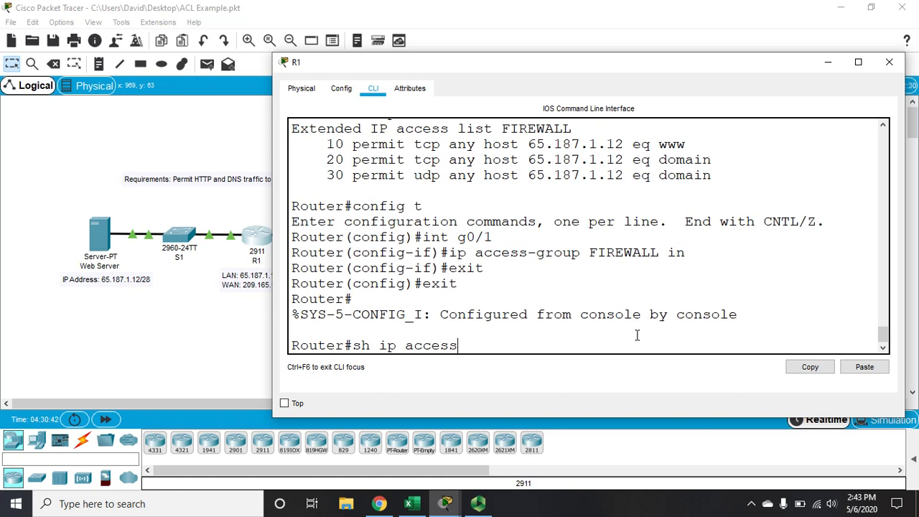
key(Return)
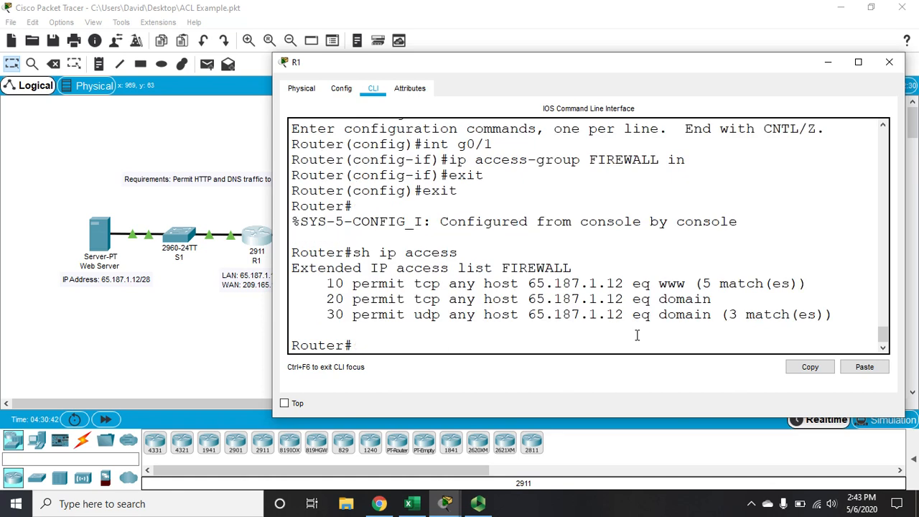
drag(809, 284, 693, 285)
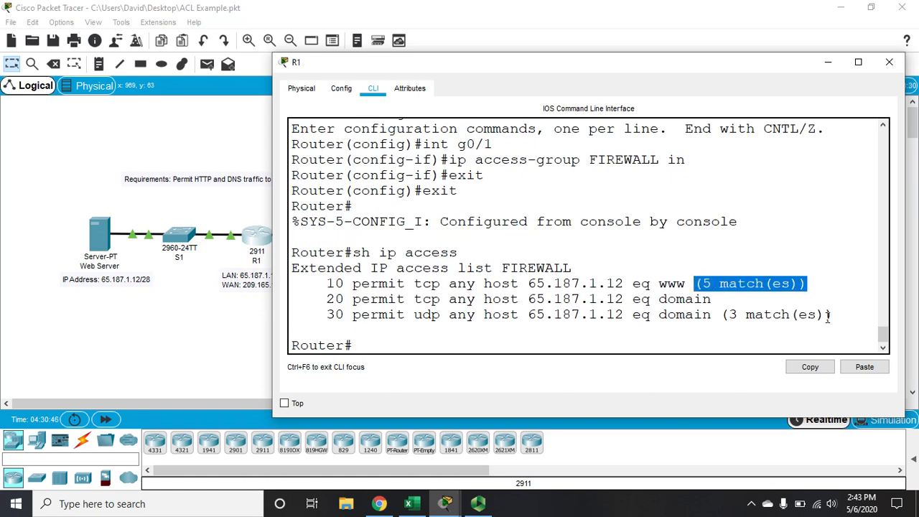
drag(833, 316, 719, 318)
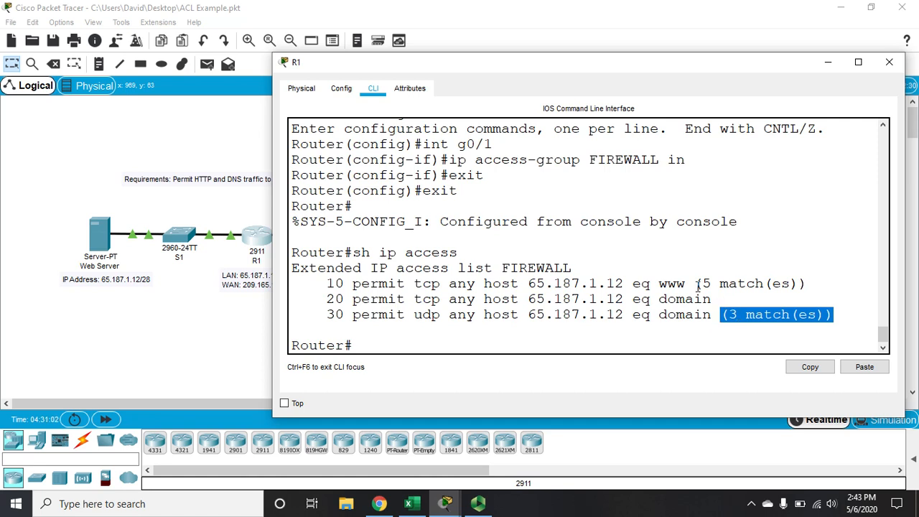
drag(695, 285, 770, 293)
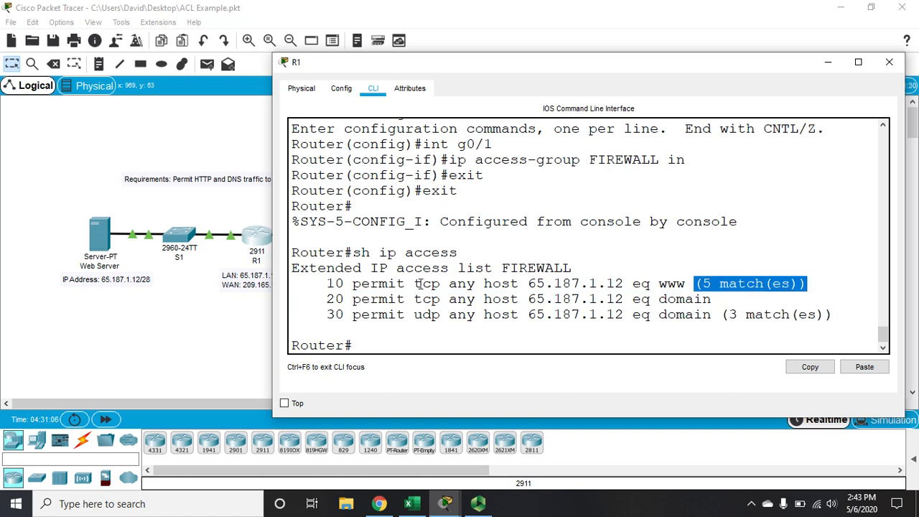
click(663, 287)
double_click(663, 287)
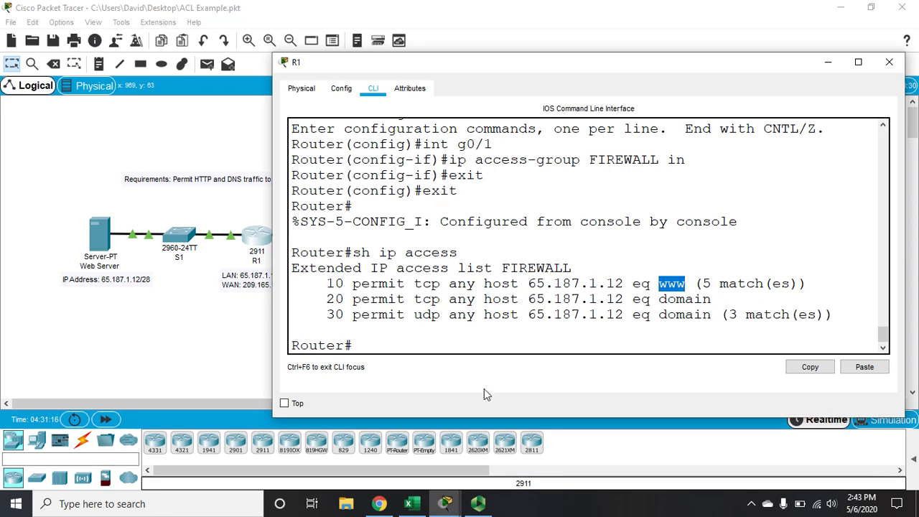
Save R1's running configuration to the startup configuration, accepting the default destination filename.
click(477, 345)
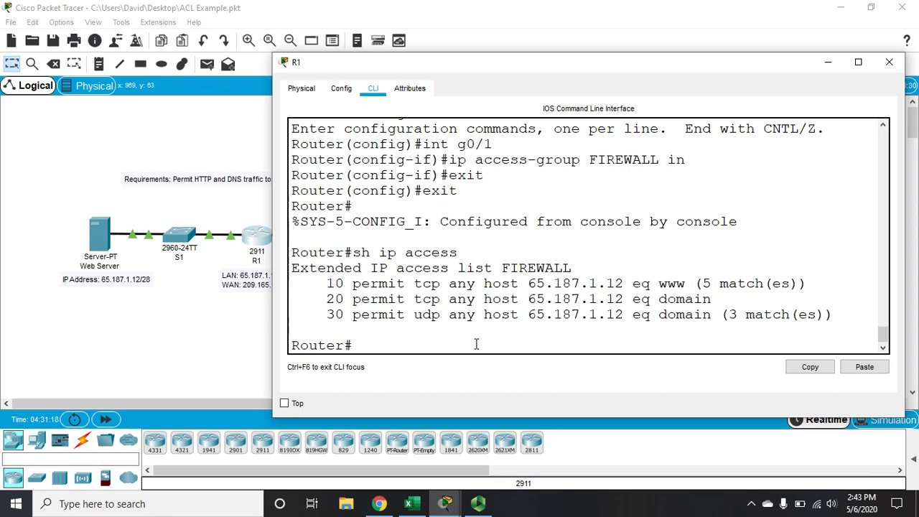
text(copy run start)
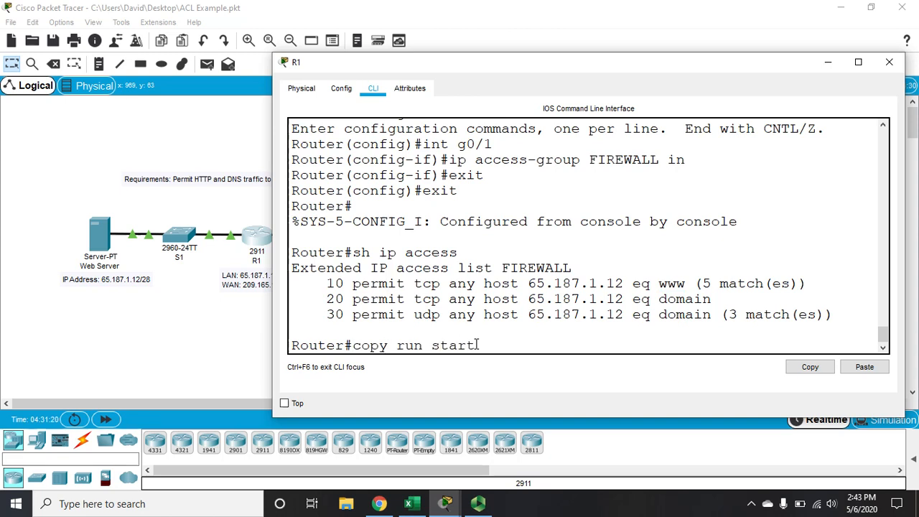
key(Return)
key(Return)
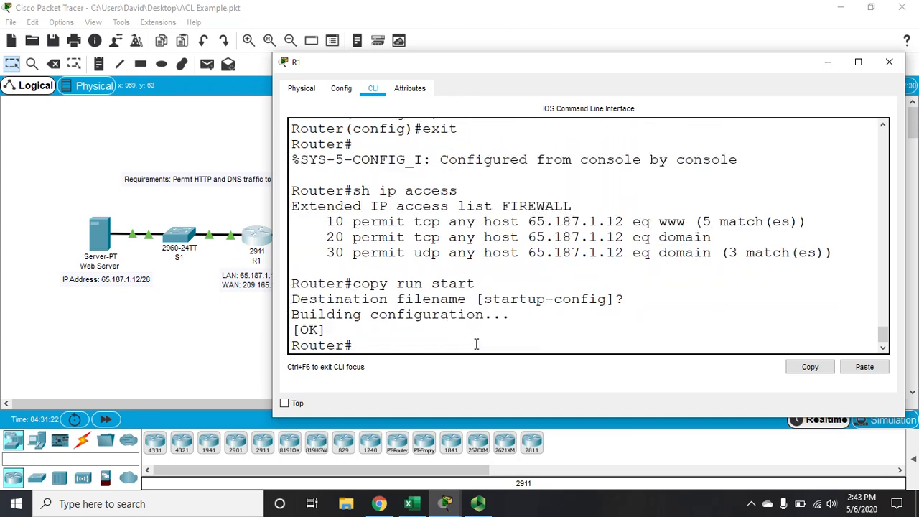
Log out of R1's console session and close the R1 window.
text(exit)
key(Return)
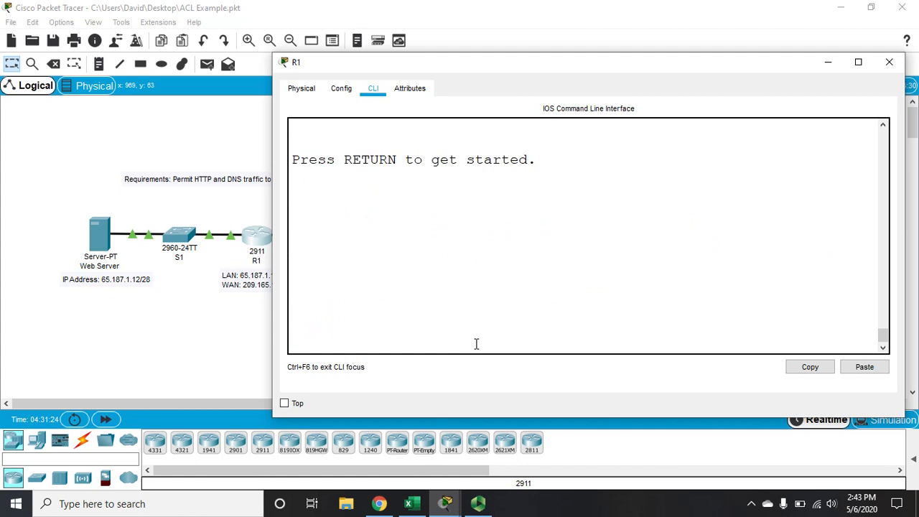
click(889, 66)
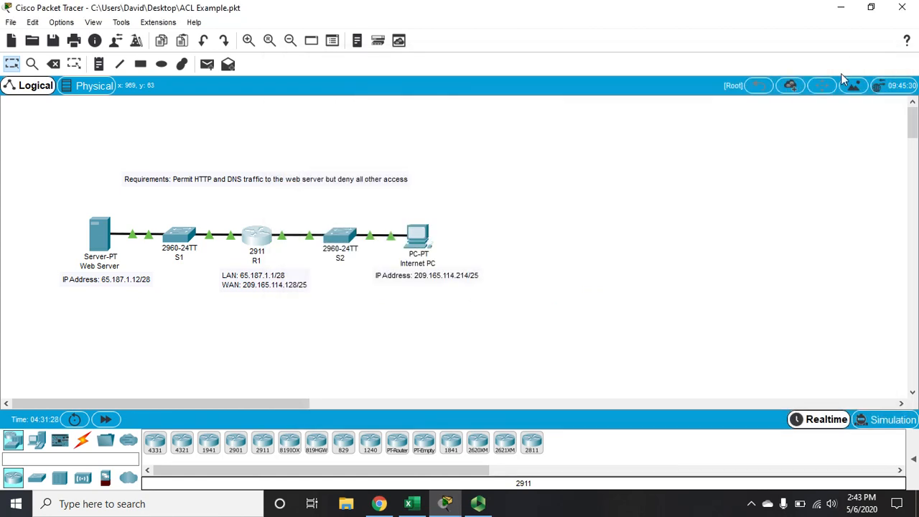